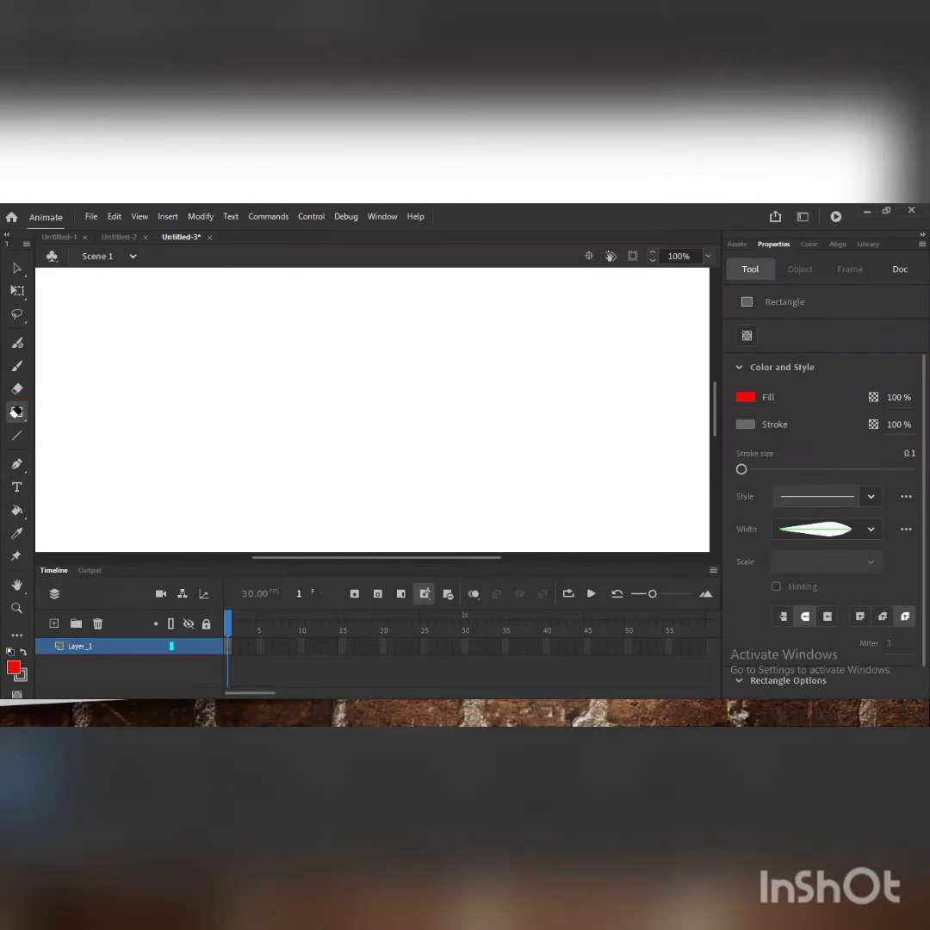
Draw a red-filled rectangle left of the stage's centre with the Rectangle tool.
left_click(16, 415)
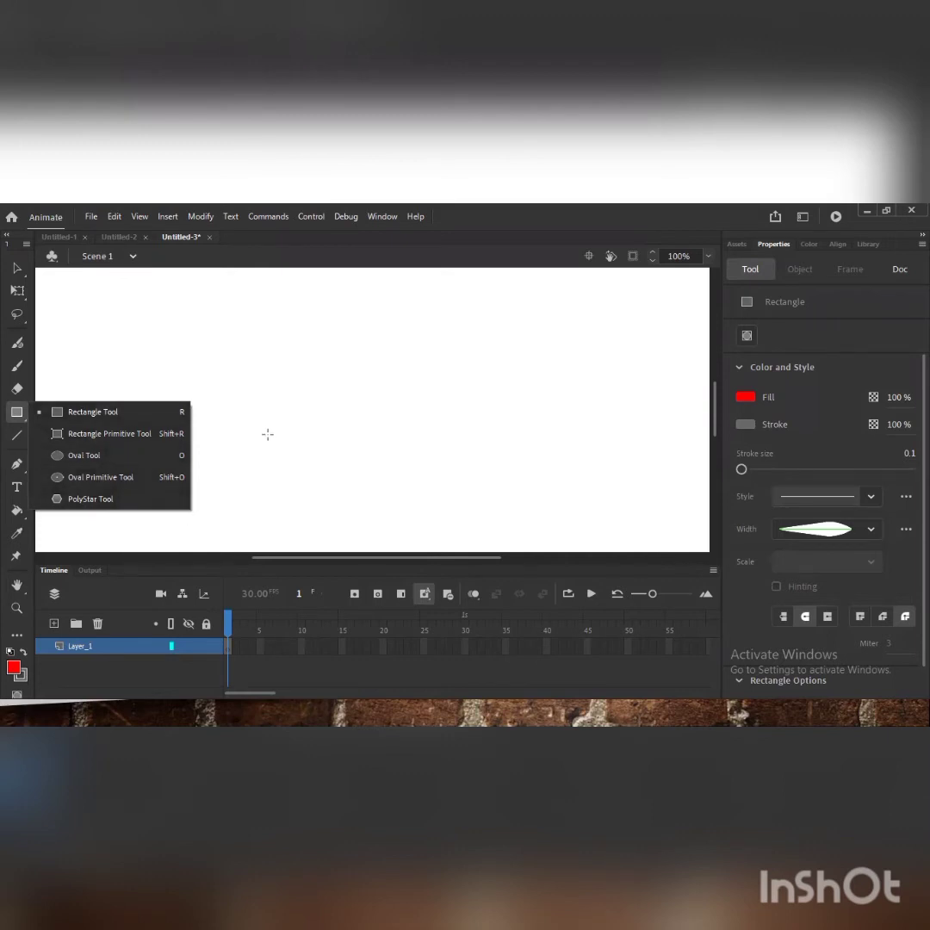
left_click(84, 413)
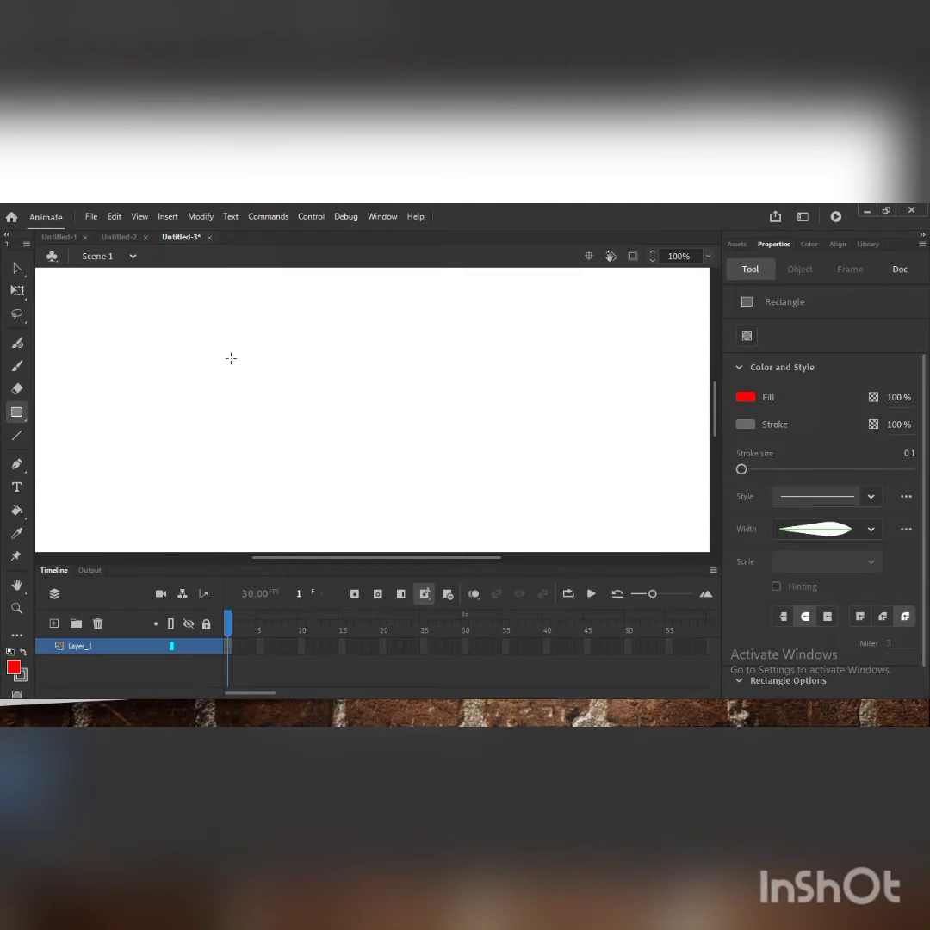
left_click_drag(229, 357, 400, 445)
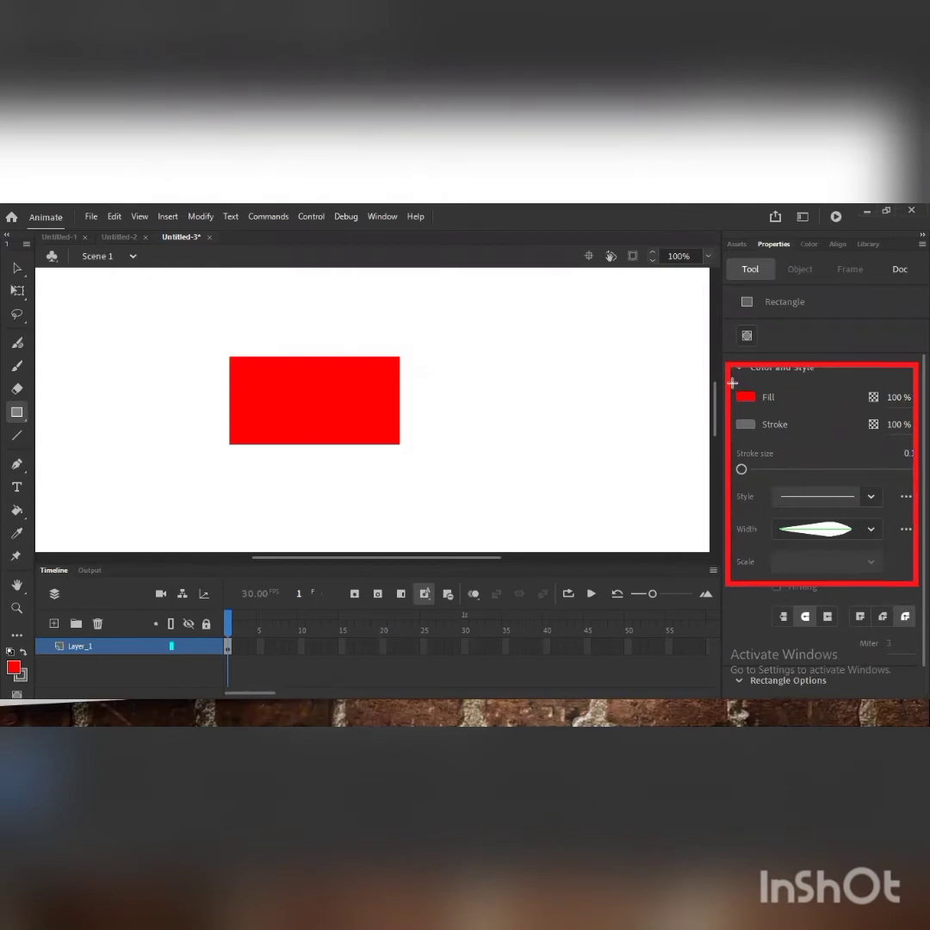
left_click_drag(735, 383, 793, 407)
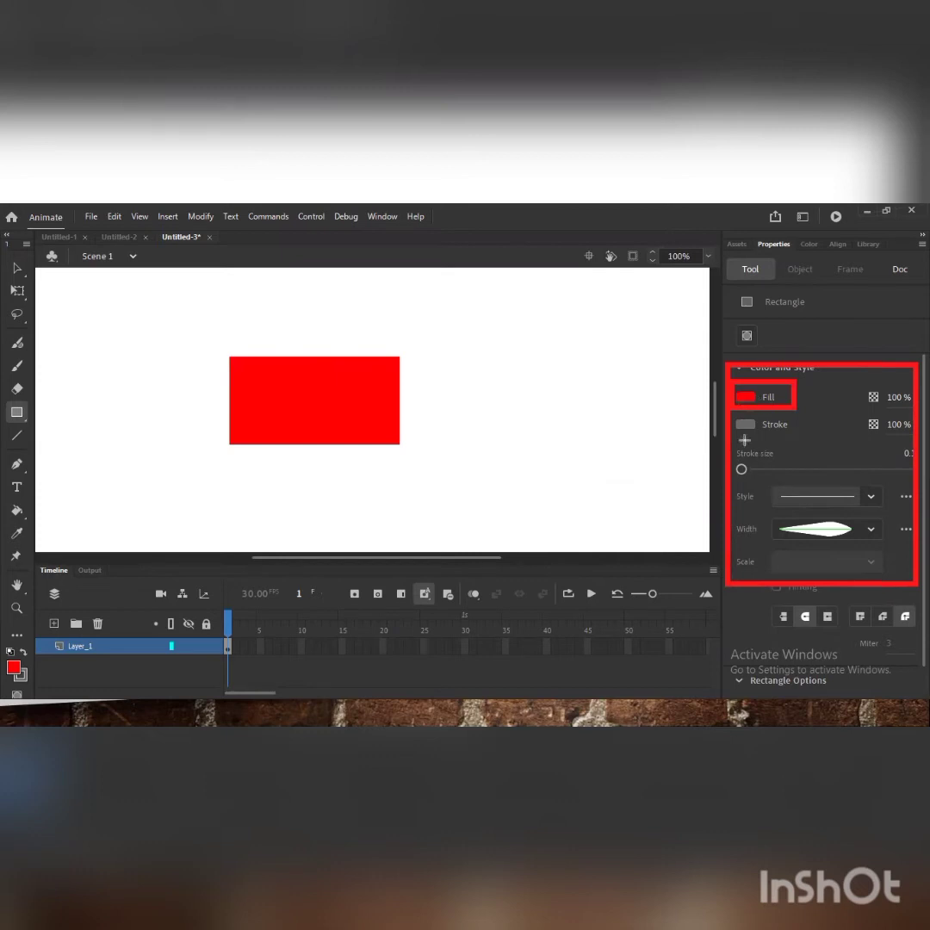
mouse_move(734, 411)
left_mouse_down()
mouse_move(765, 443)
mouse_move(799, 449)
left_mouse_up()
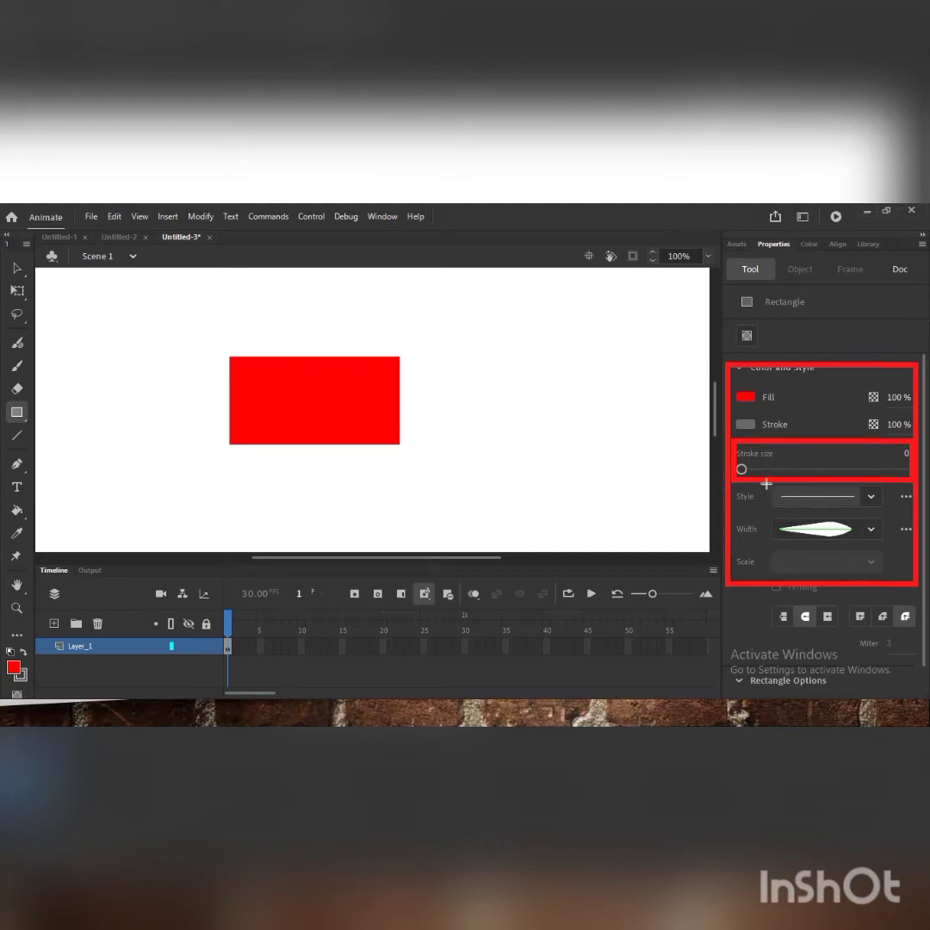
mouse_move(735, 483)
left_mouse_down()
mouse_move(825, 520)
mouse_move(900, 514)
left_mouse_up()
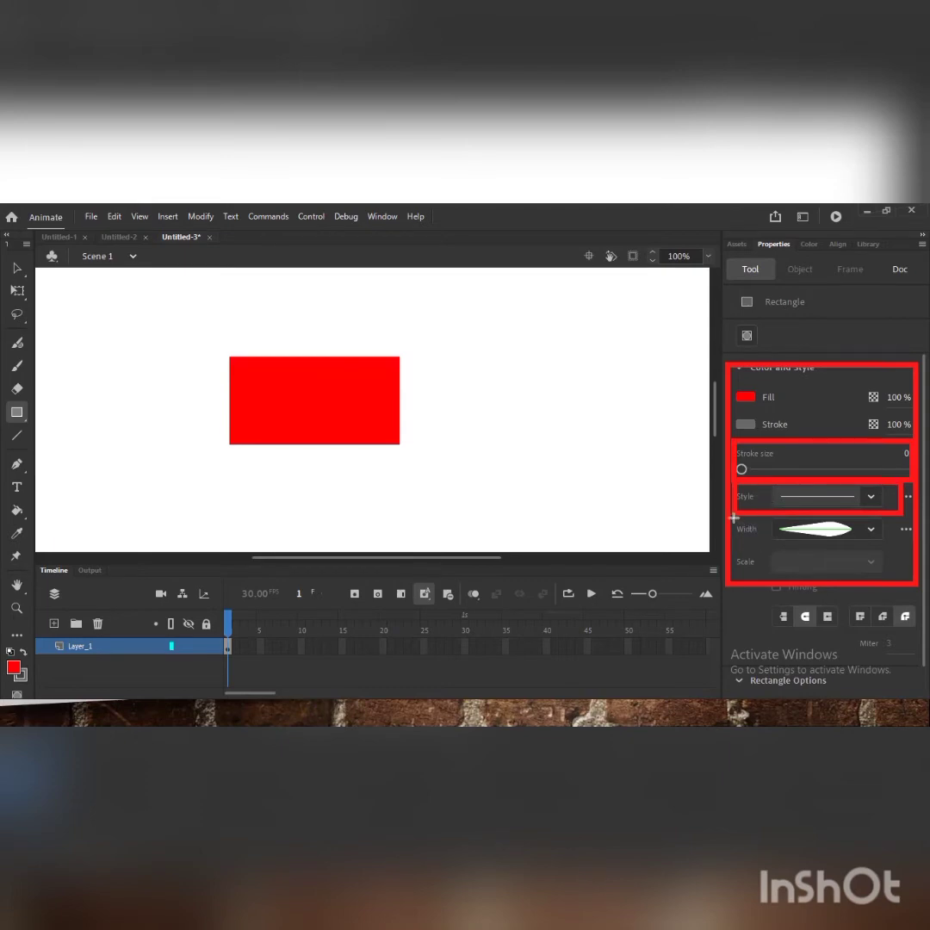
mouse_move(733, 517)
left_mouse_down()
mouse_move(851, 556)
mouse_move(894, 551)
left_mouse_up()
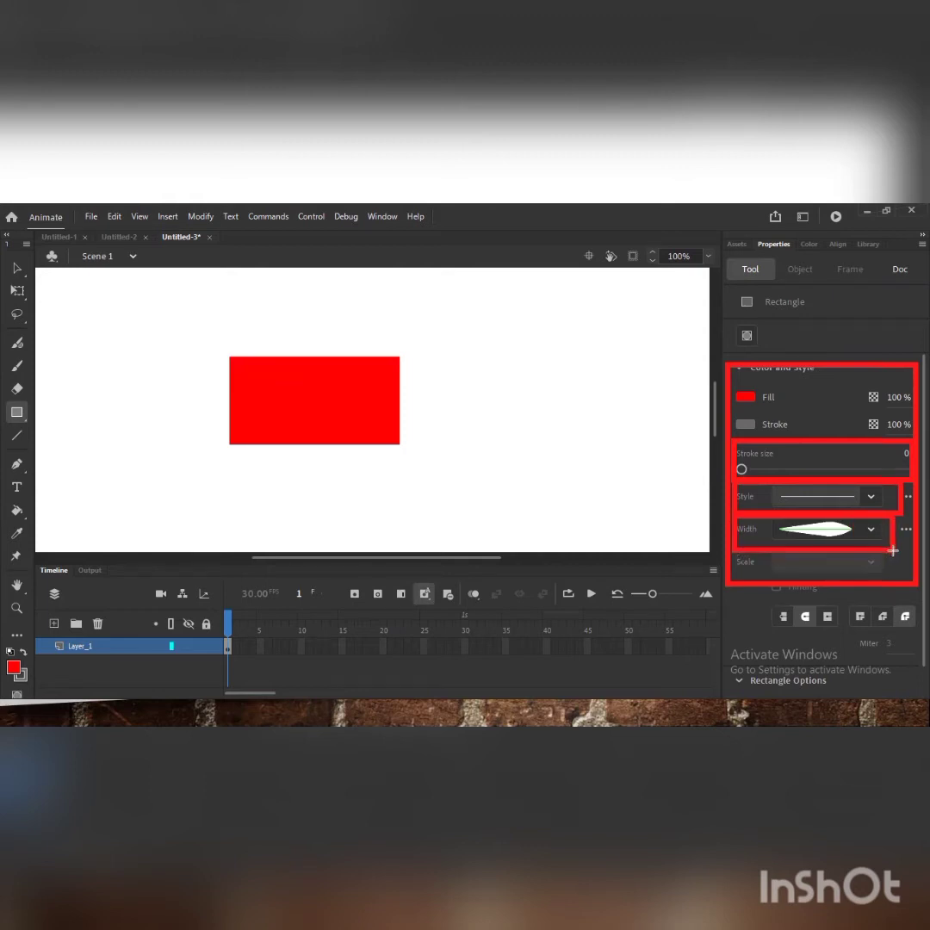
key("ctrl+z")
key("ctrl+z")
key("ctrl+z")
key("ctrl+z")
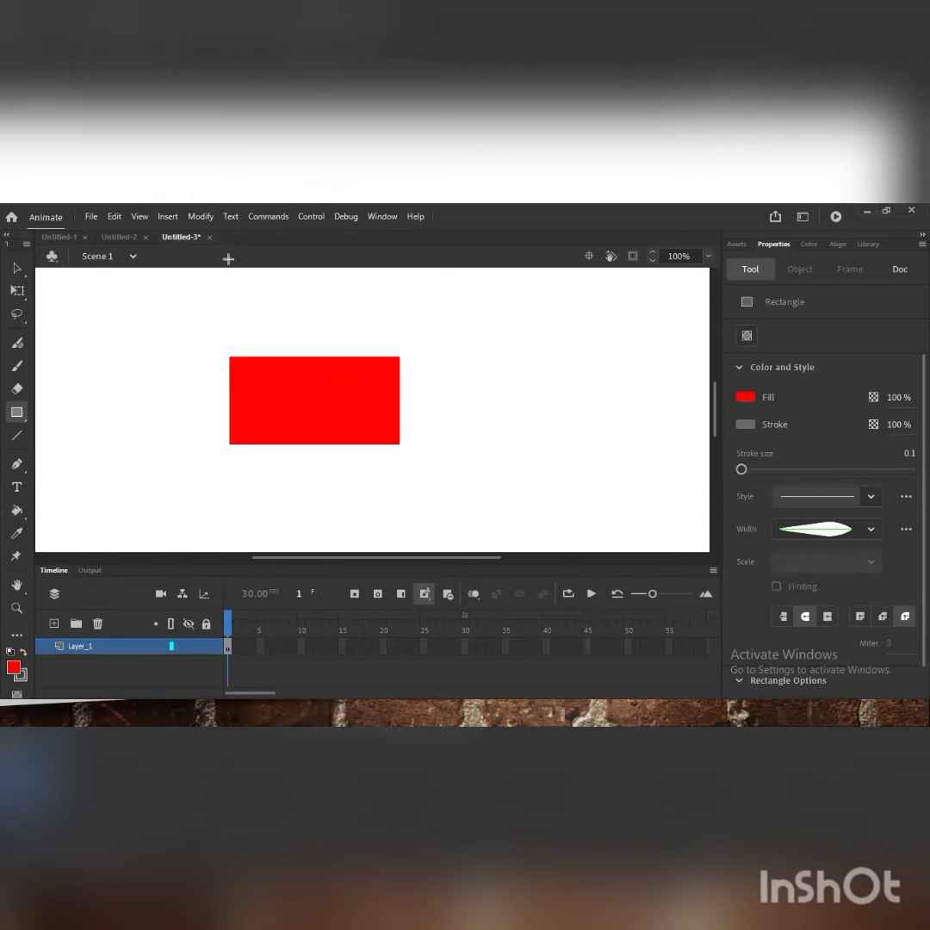
Set the Rectangle tool's fill colour to bright green and its stroke colour to dark crimson.
left_click(745, 397)
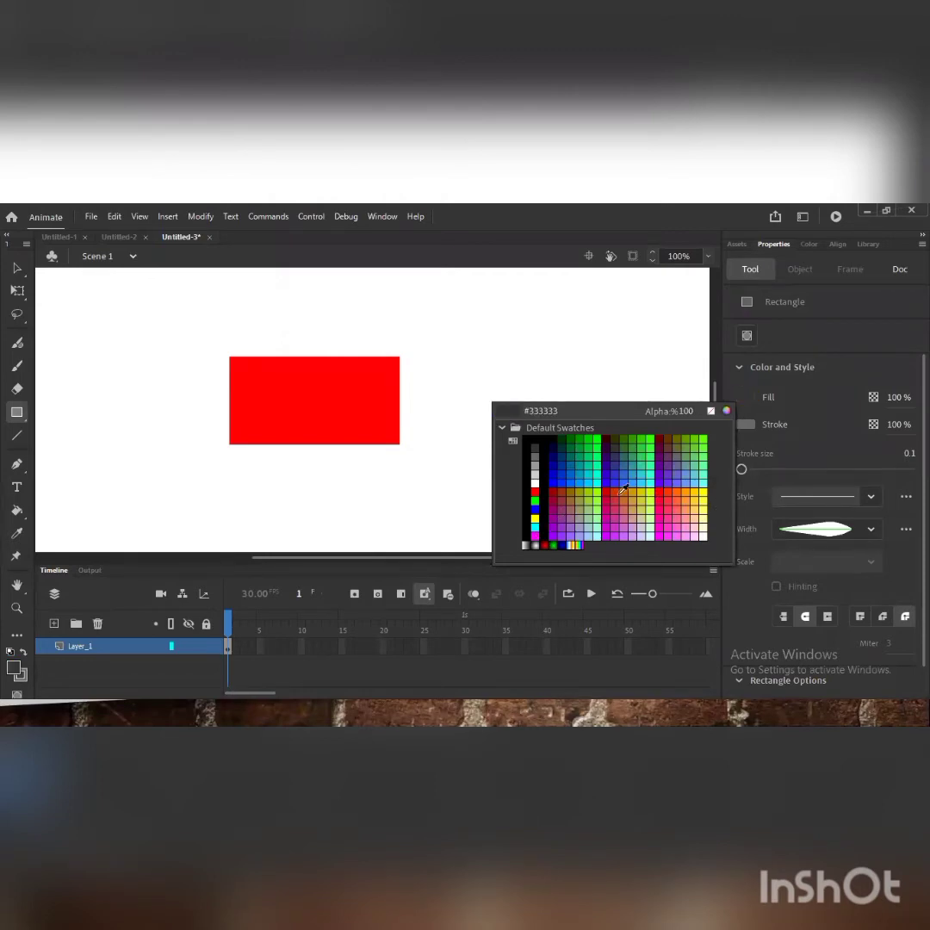
left_click(602, 437)
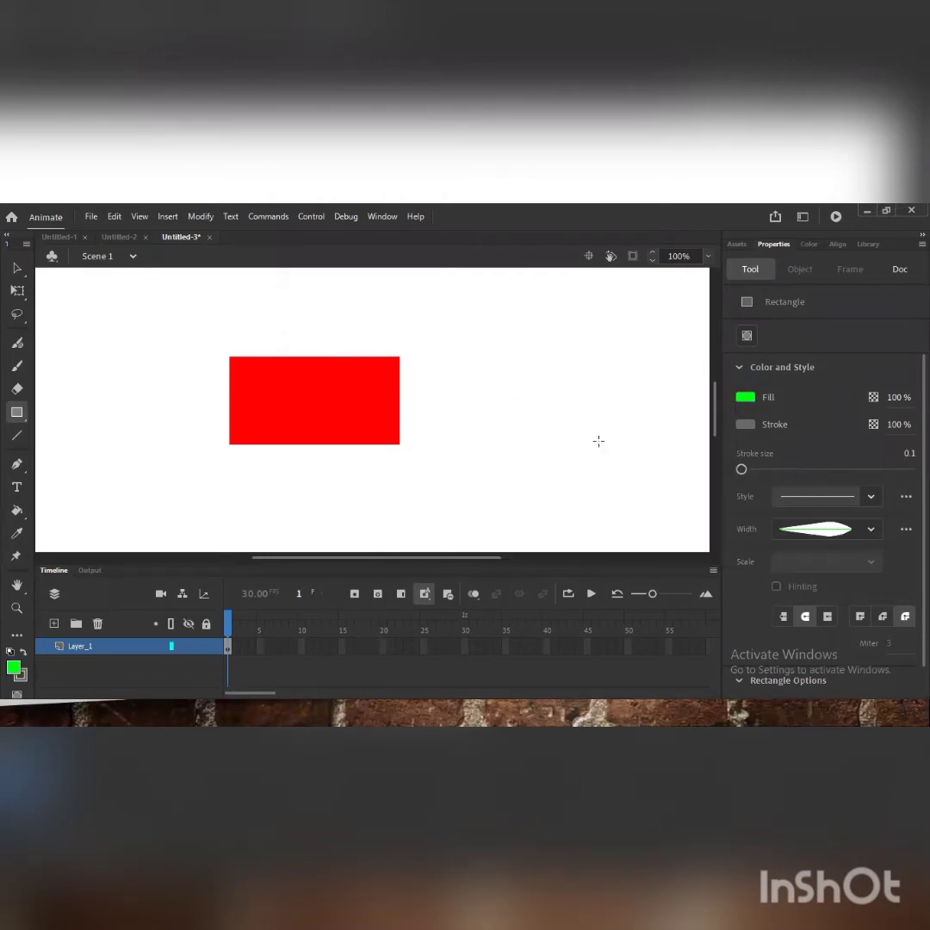
left_click(746, 424)
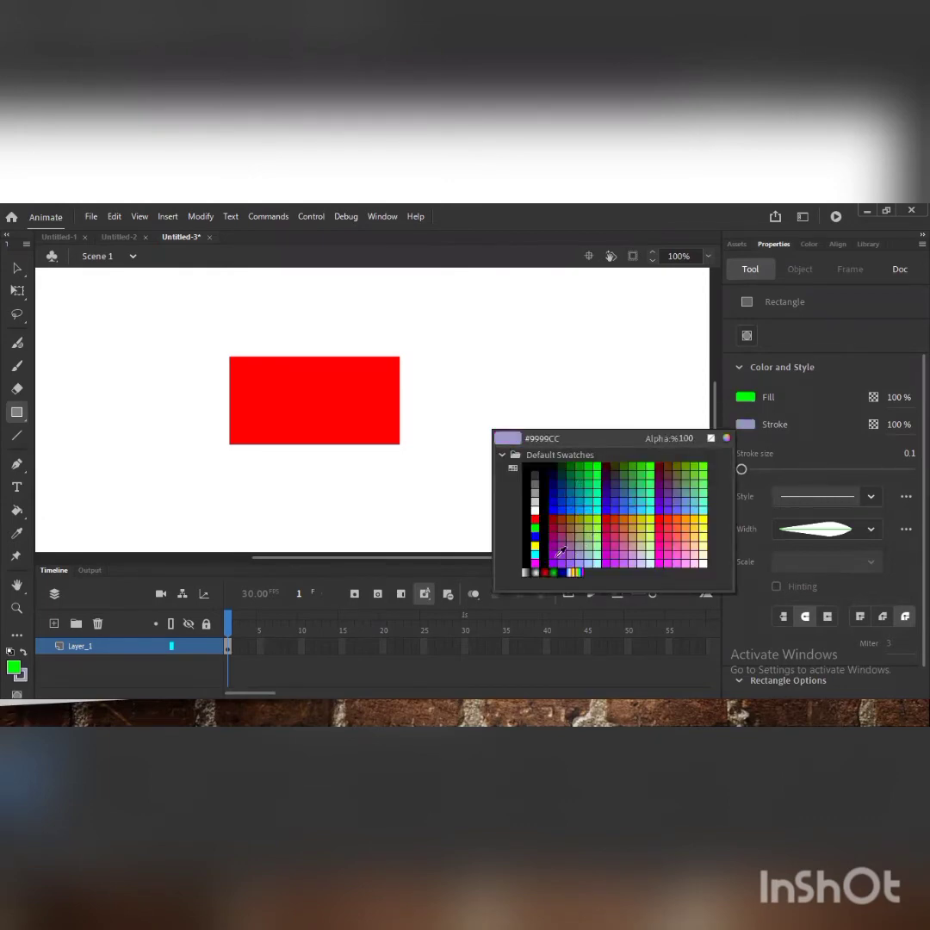
left_click(556, 525)
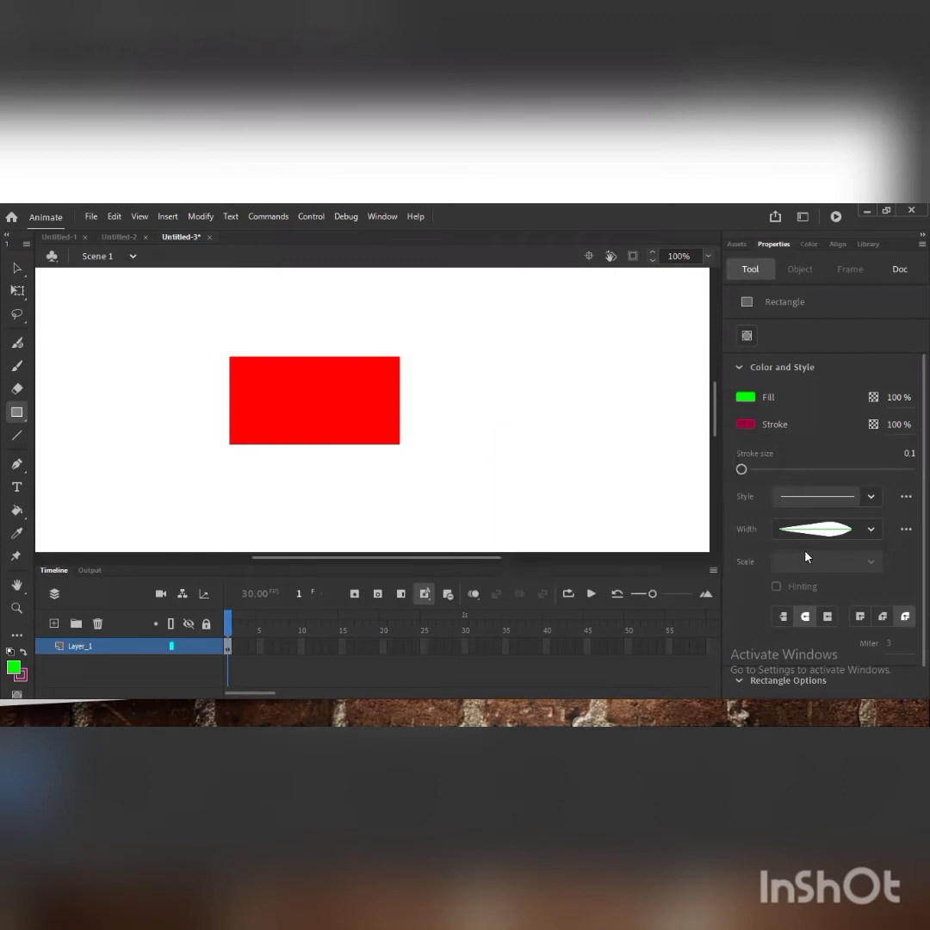
Set the stroke size to 48 with the dashed style and draw a rectangle to the right of the red one.
left_click_drag(743, 470, 781, 470)
left_click(872, 503)
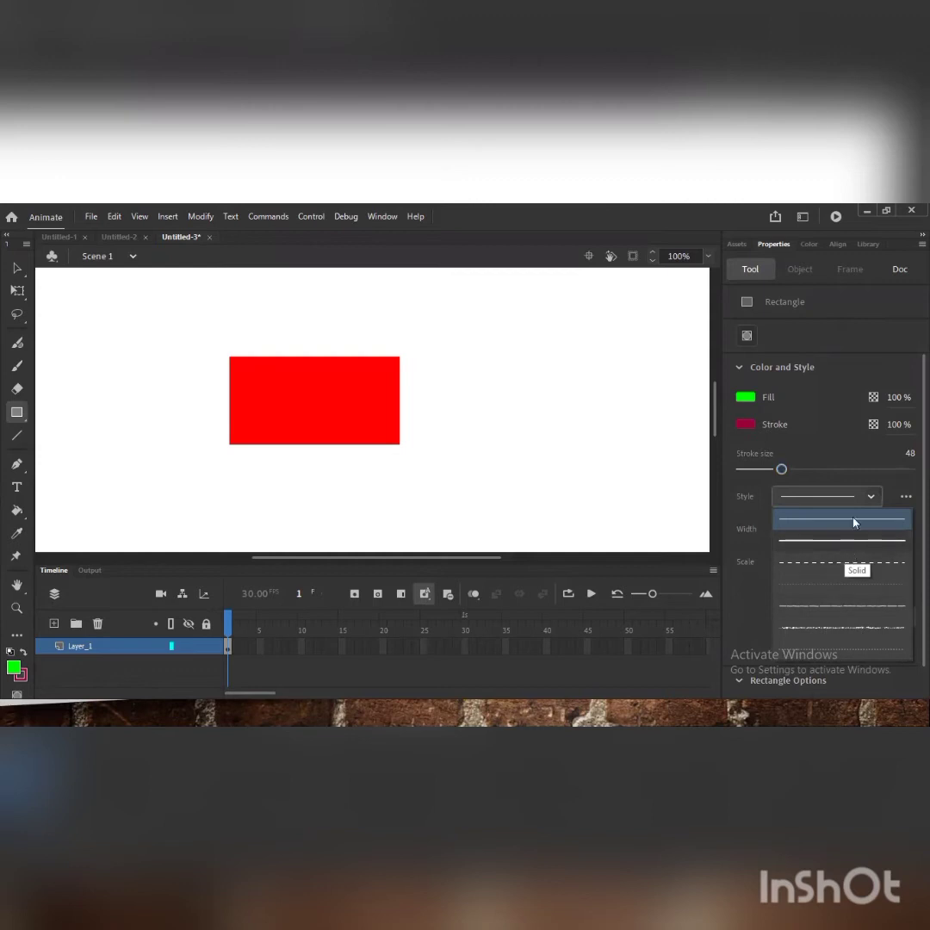
left_click(848, 561)
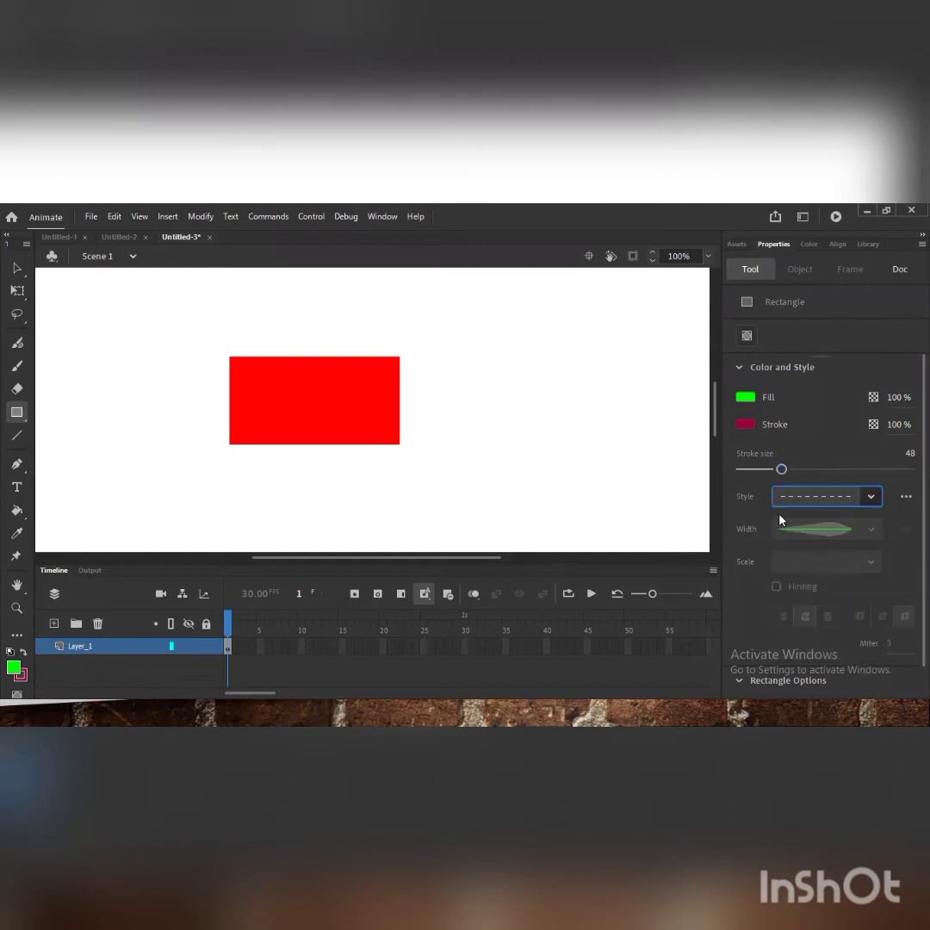
mouse_move(509, 389)
left_mouse_down()
mouse_move(679, 499)
mouse_move(676, 473)
left_mouse_up()
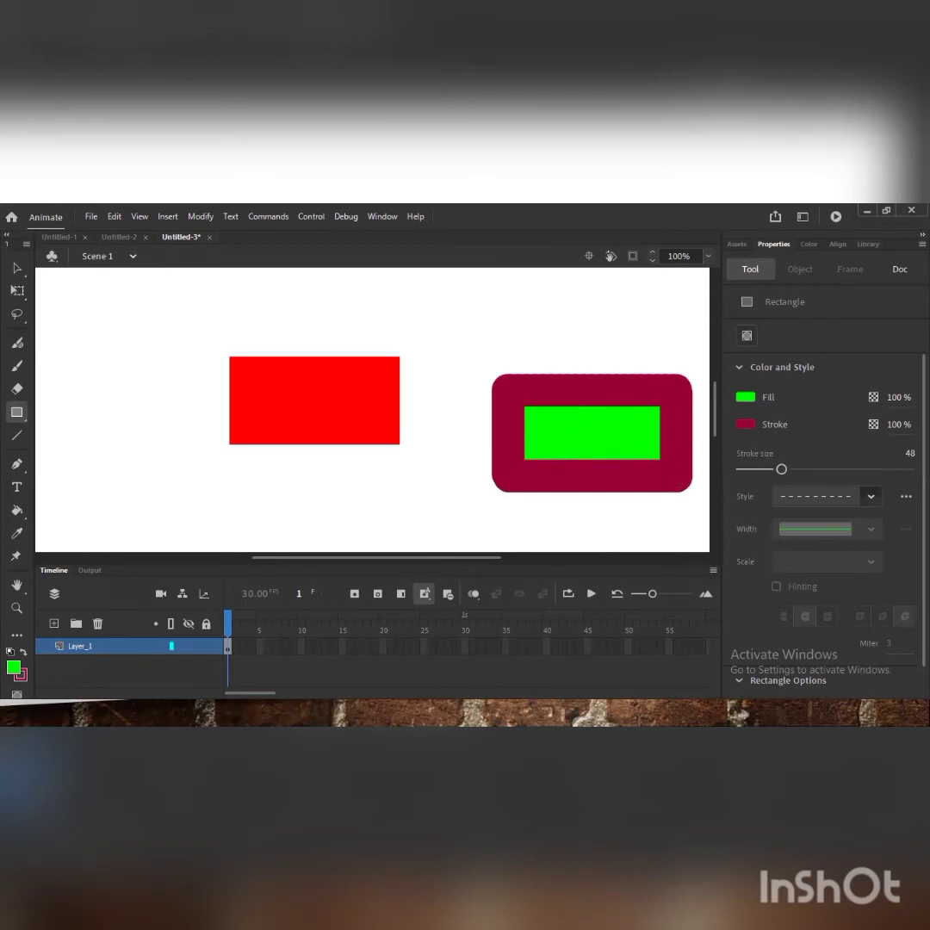
Reduce the Rectangle tool's stroke size to 0.1.
scroll(823, 473, "down", 1)
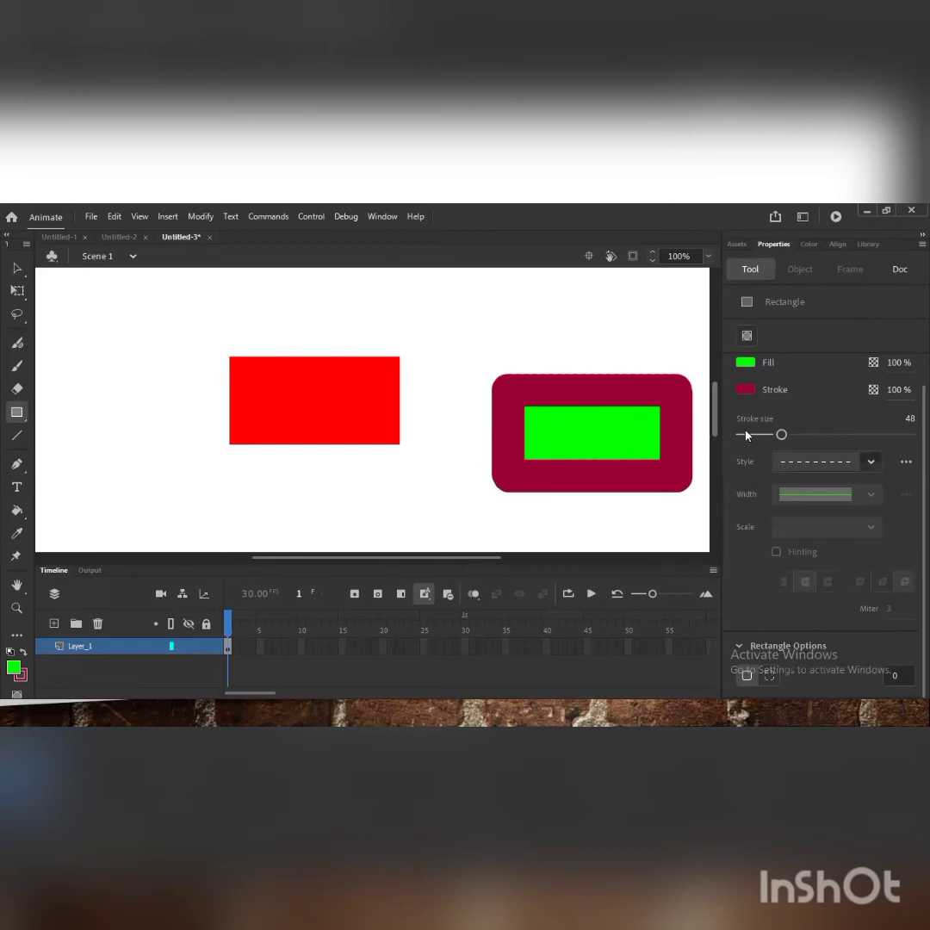
left_click(784, 437)
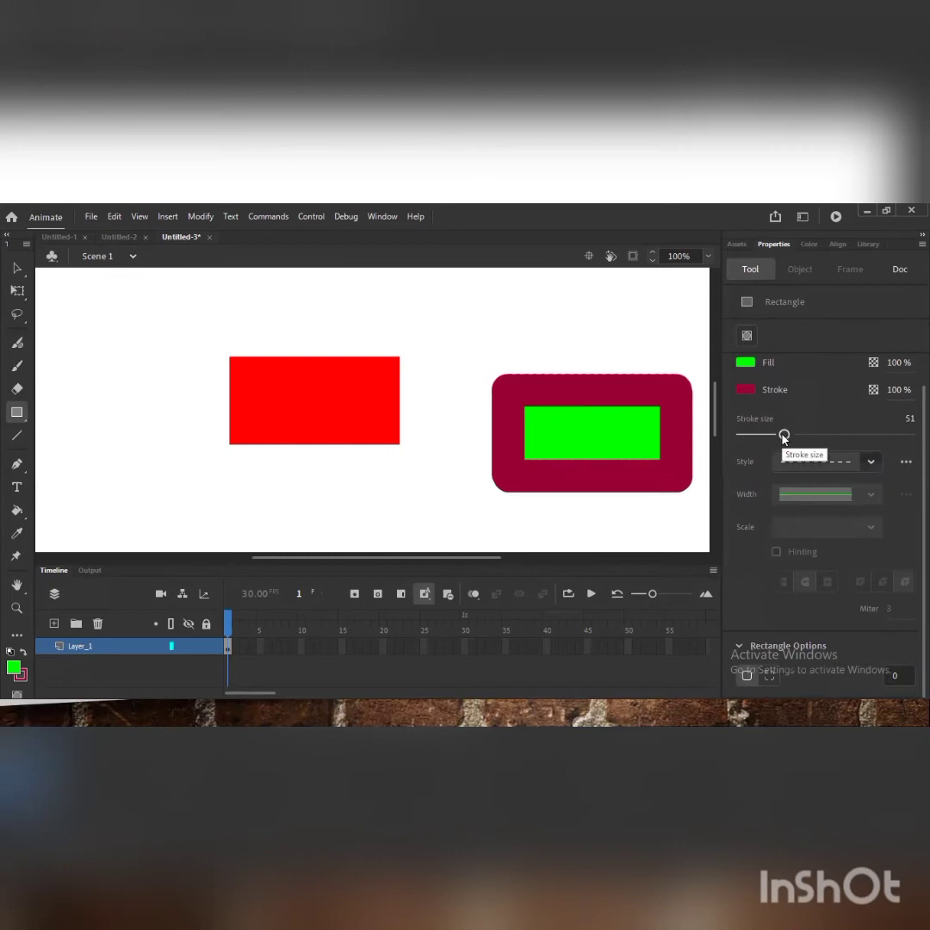
left_click_drag(784, 436, 739, 434)
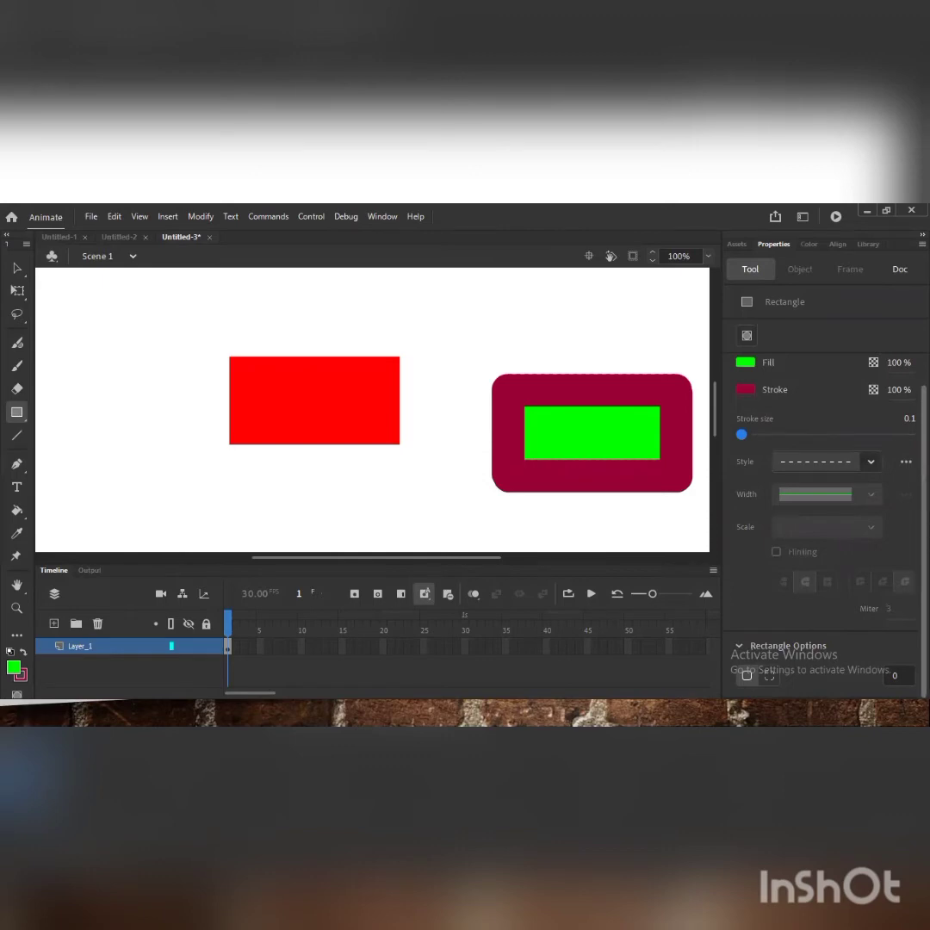
Set a single corner radius of 20 and draw a rounded rectangle to the left of the red one.
left_click(747, 676)
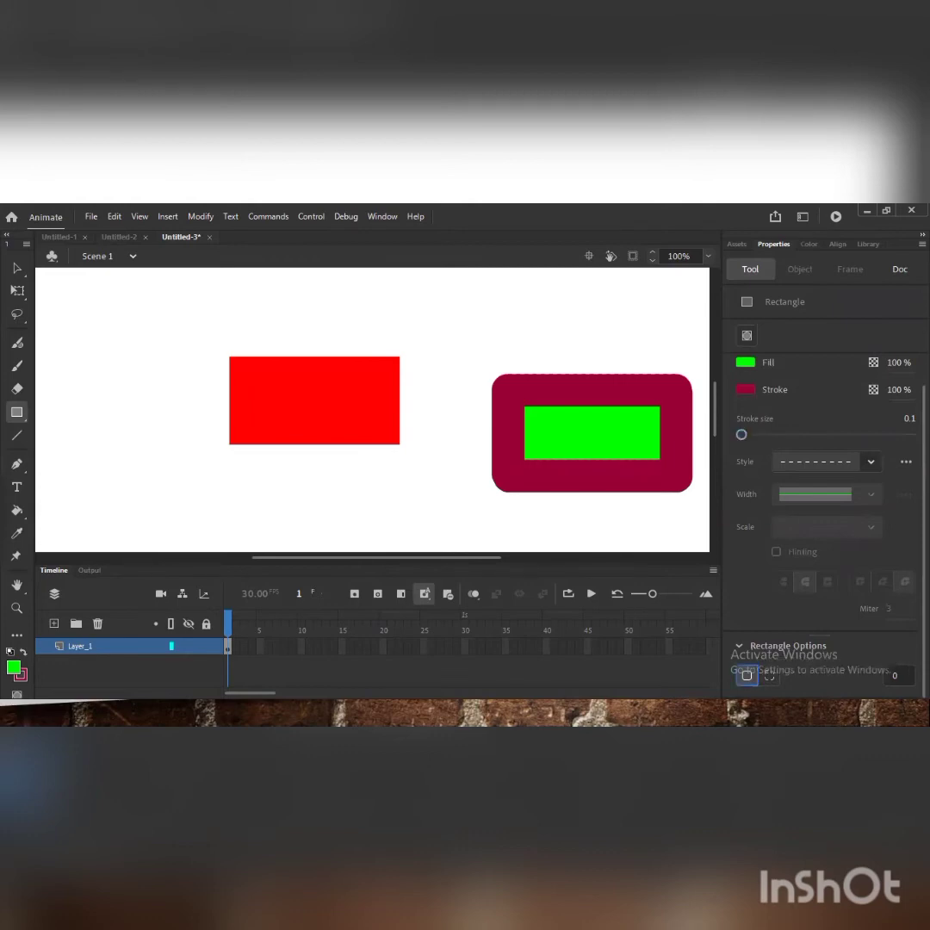
left_click(898, 676)
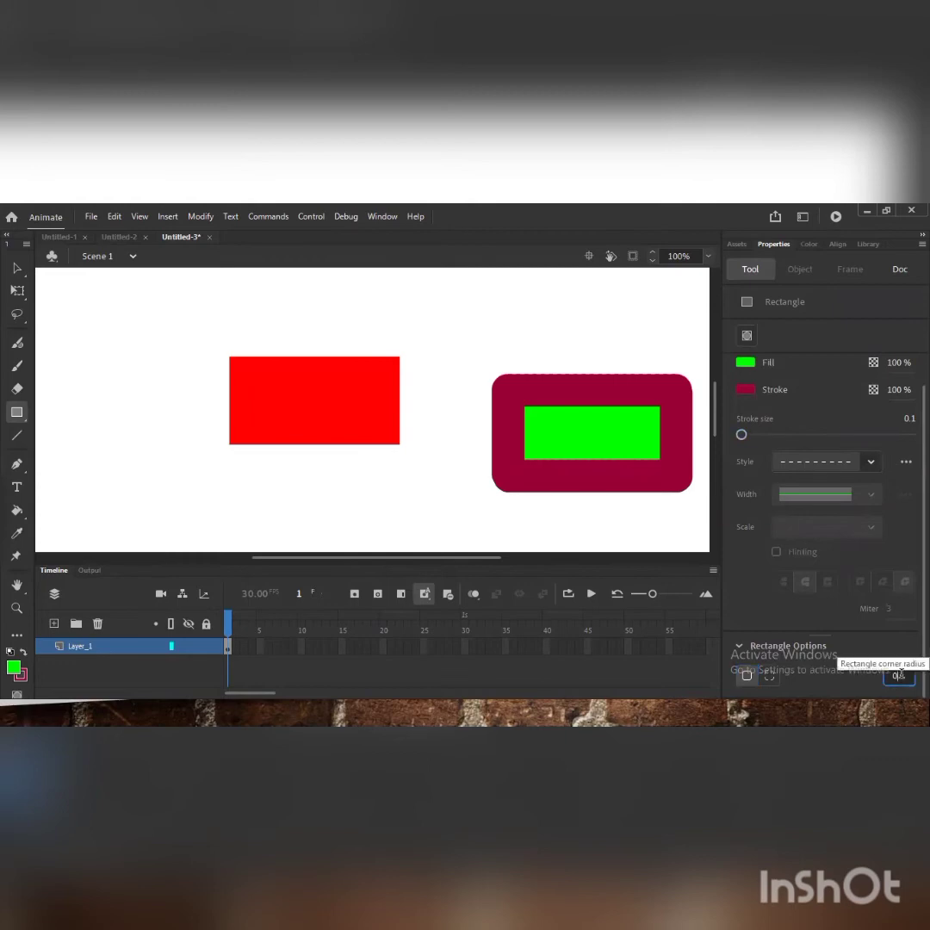
key("BackSpace")
type("20")
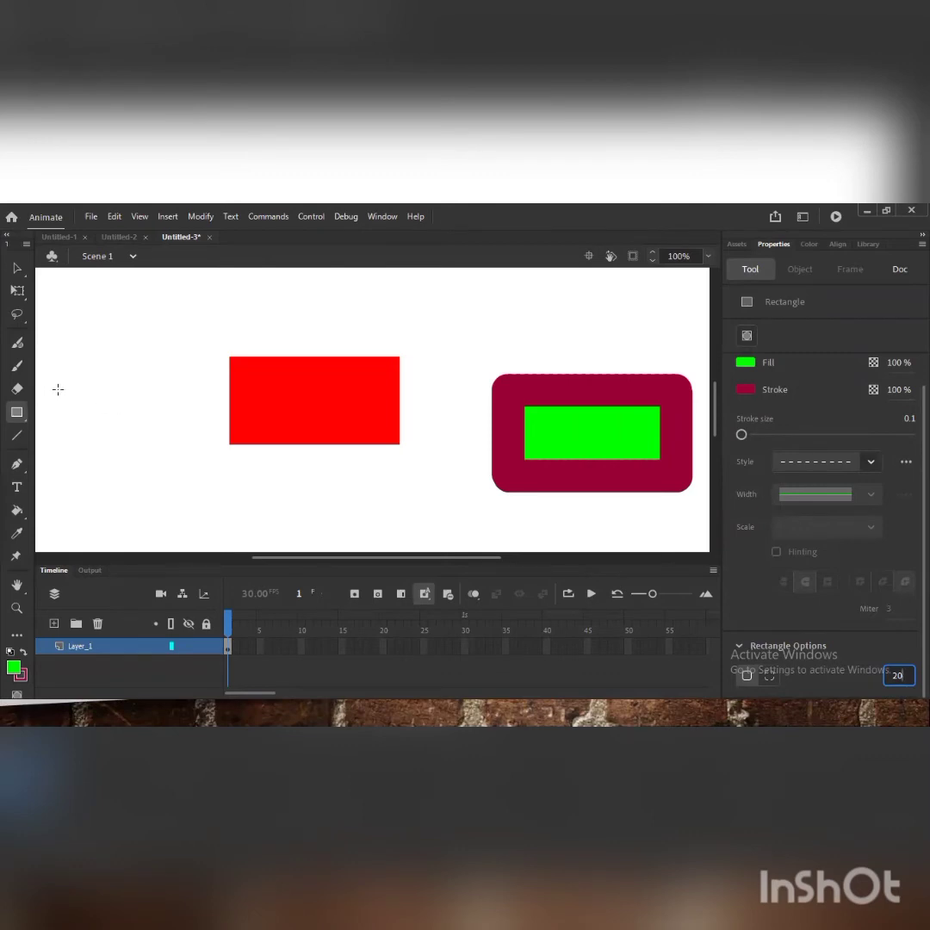
mouse_move(58, 390)
left_mouse_down()
mouse_move(150, 464)
mouse_move(199, 480)
left_mouse_up()
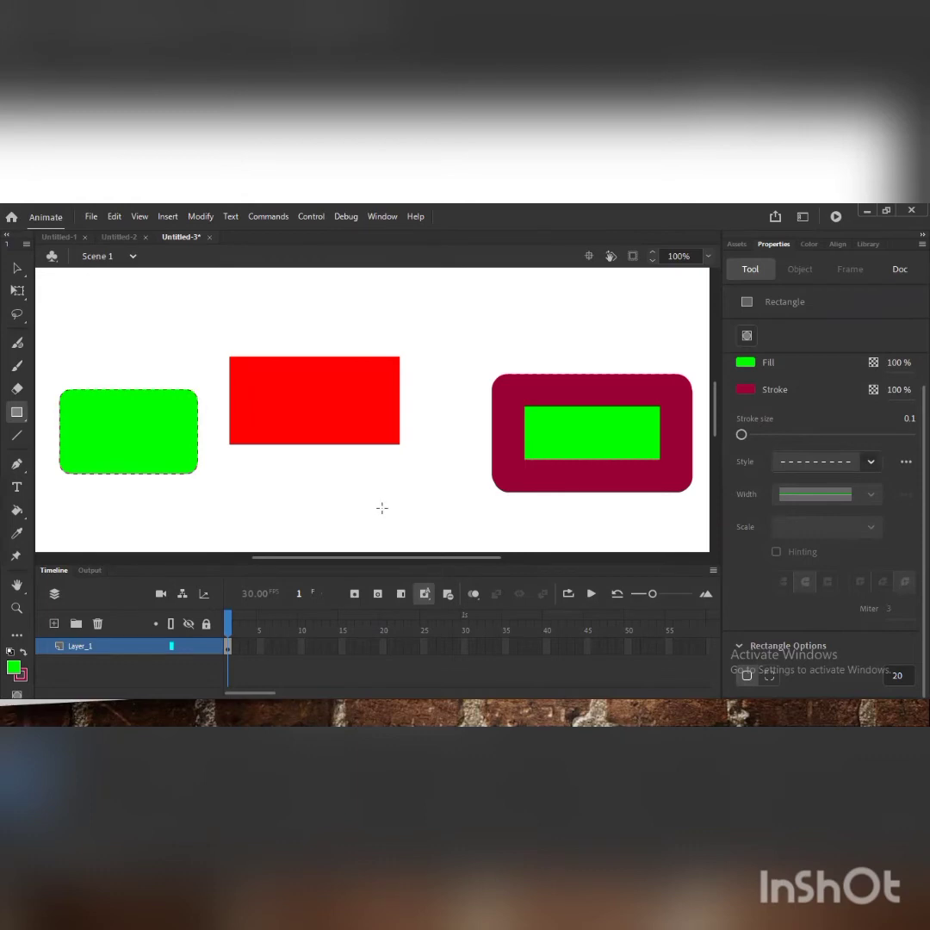
Switch to individual corner radii and set the top-left radius to 10 and the top-right radius to 40.
left_click(771, 676)
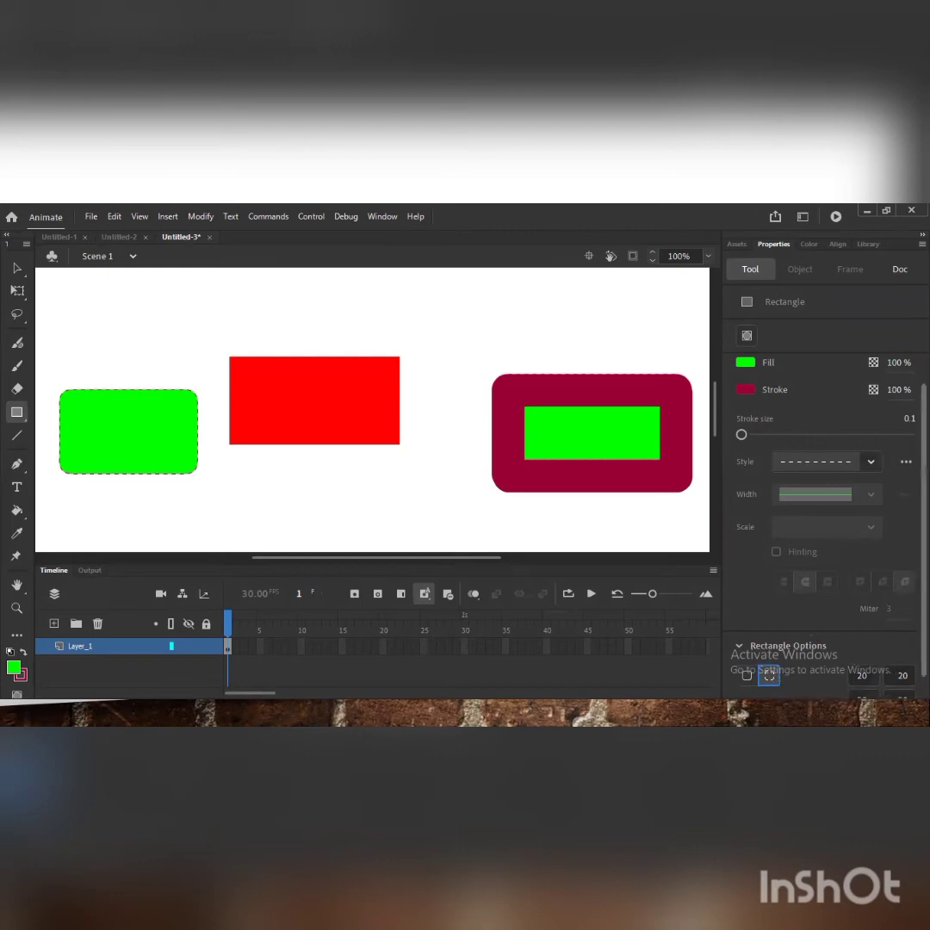
scroll(862, 654, "down", 1)
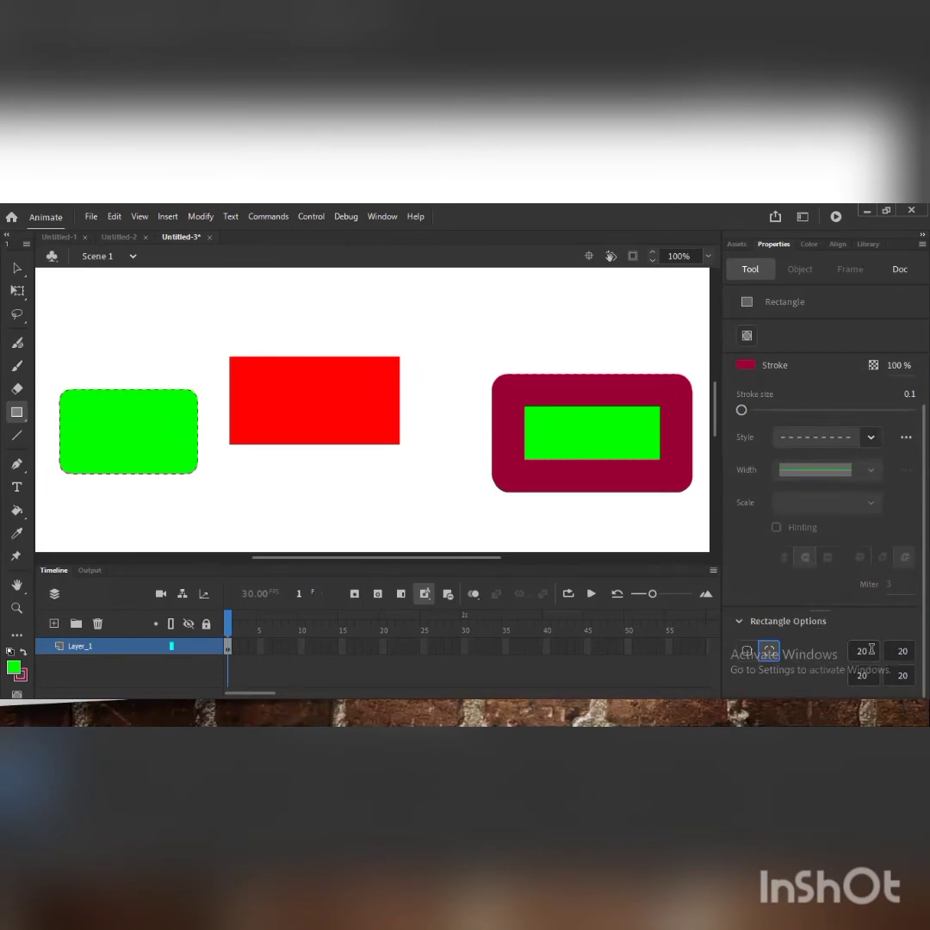
left_click(866, 652)
key("BackSpace")
key("BackSpace")
type("10")
left_click(903, 652)
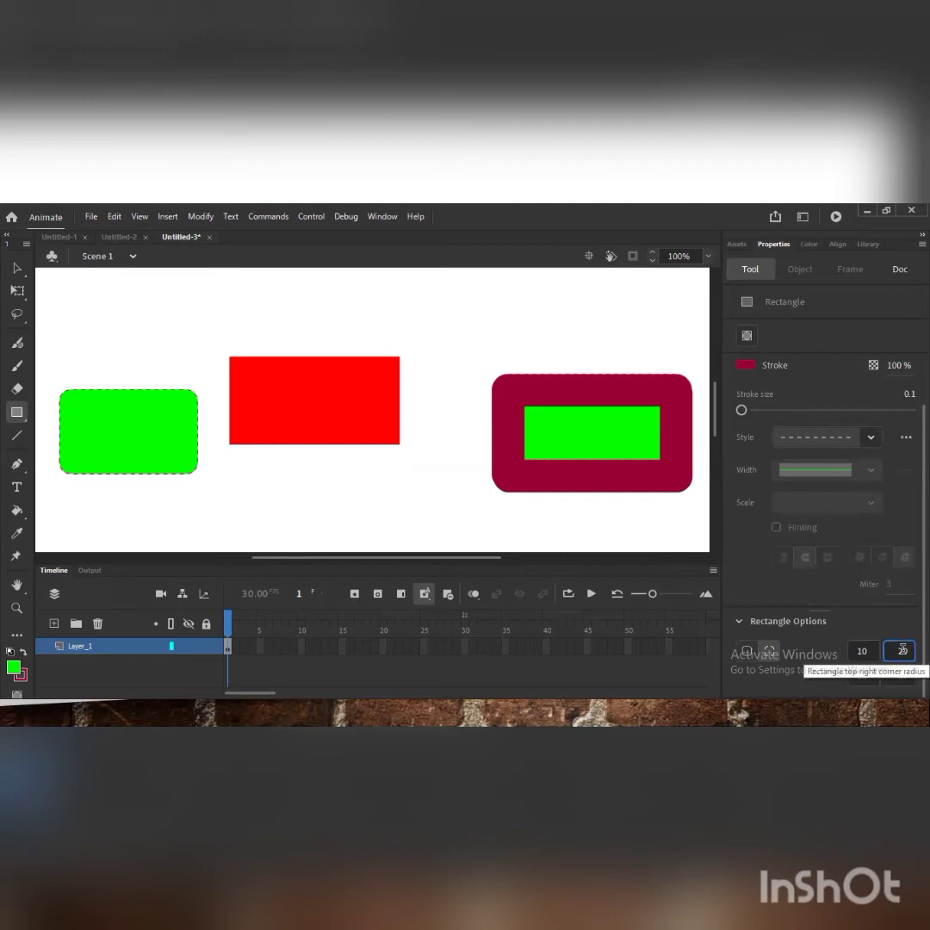
key("BackSpace")
type("400")
key("BackSpace")
Set the bottom-left corner radius to 60 and the bottom-right to 90, and draw a rectangle below the red one.
left_click(862, 674)
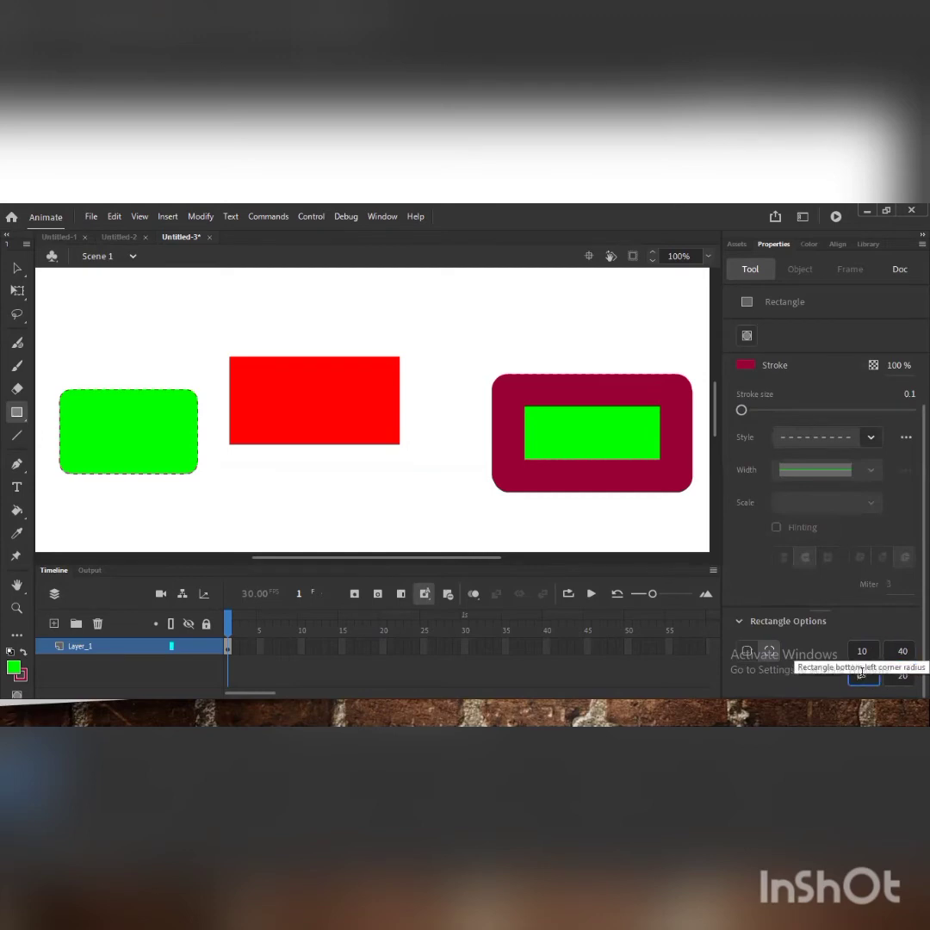
type("60")
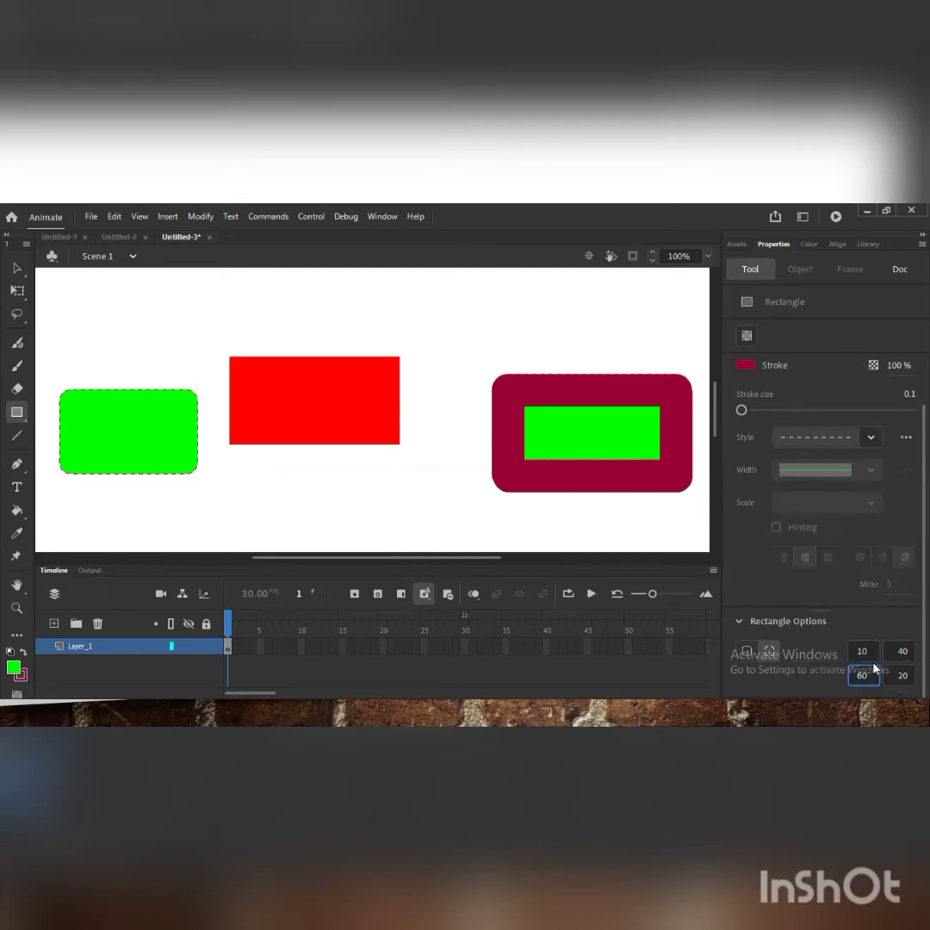
left_click(903, 676)
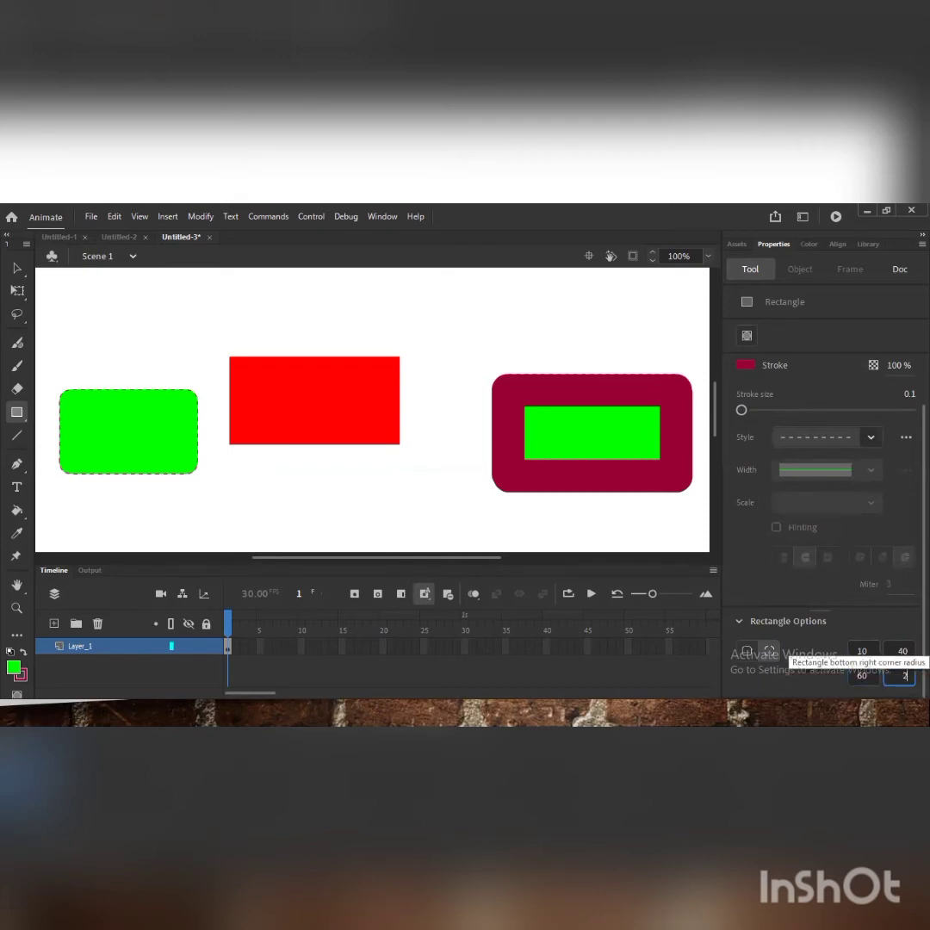
type("8")
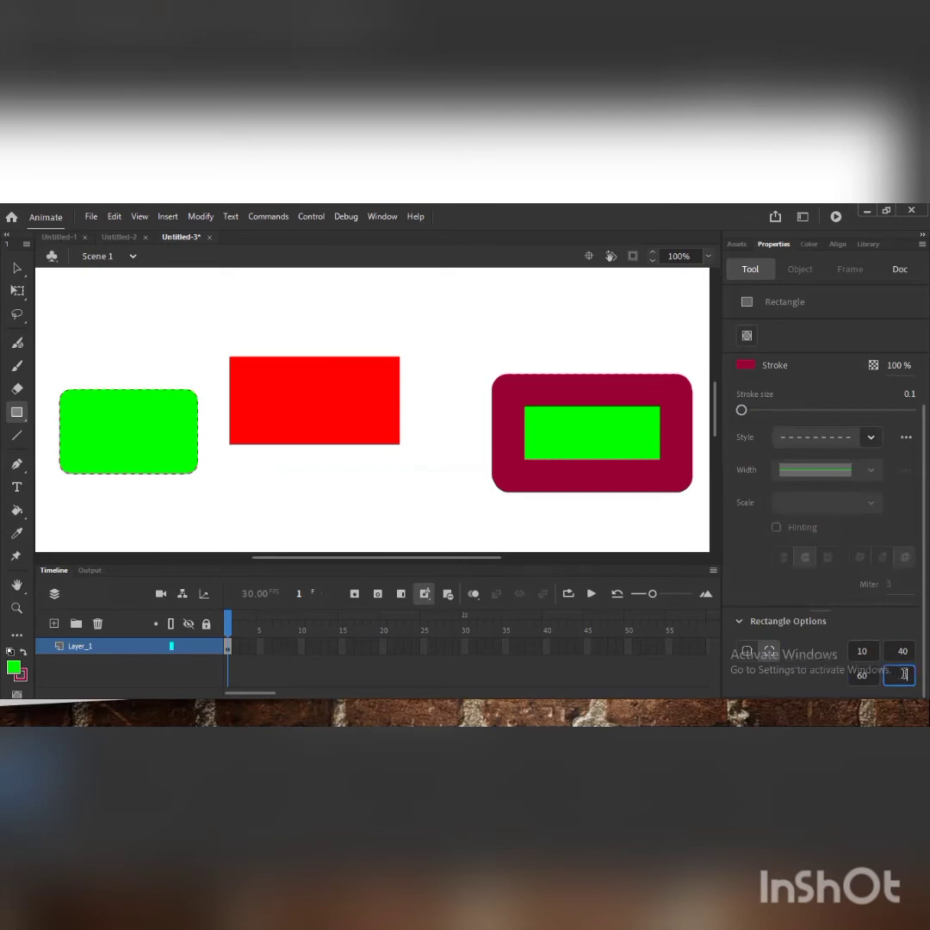
type("0")
mouse_move(270, 480)
left_mouse_down()
mouse_move(428, 531)
mouse_move(498, 534)
mouse_move(478, 545)
left_mouse_up()
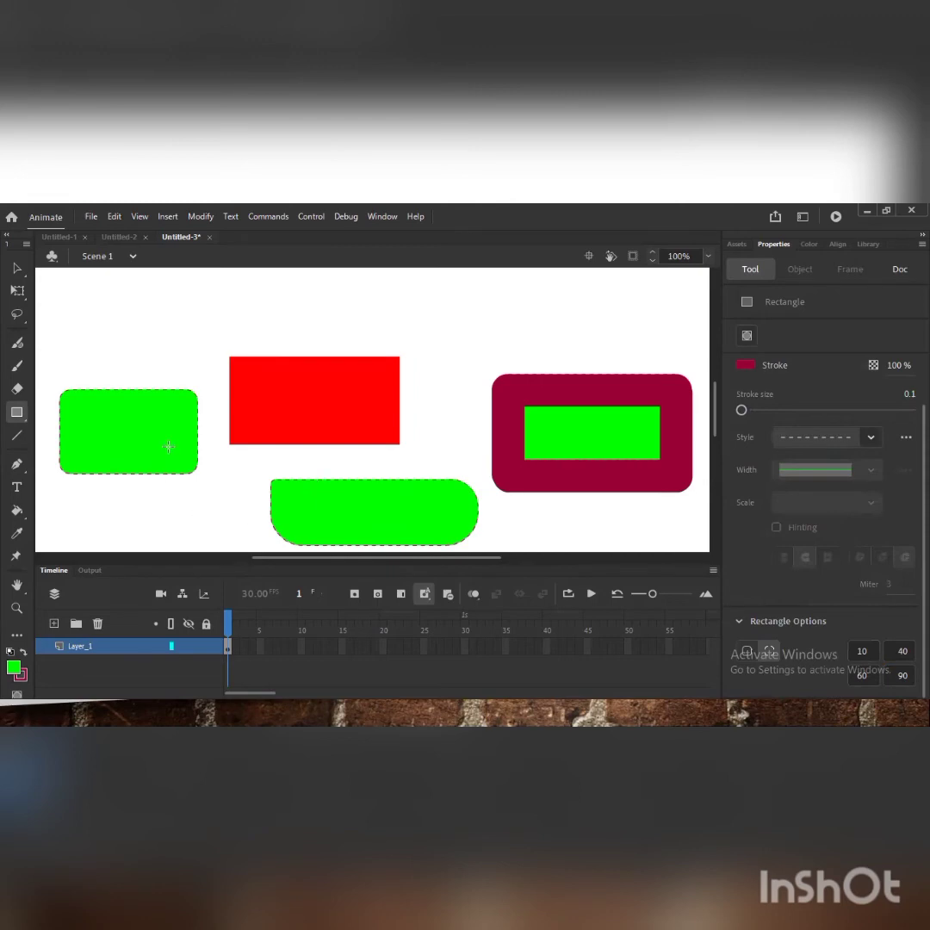
Draw a primitive rectangle about 185 by 84 with corner radius 40 above the leftmost rounded green rectangle, using the Rectangle Primitive tool.
left_click(23, 420)
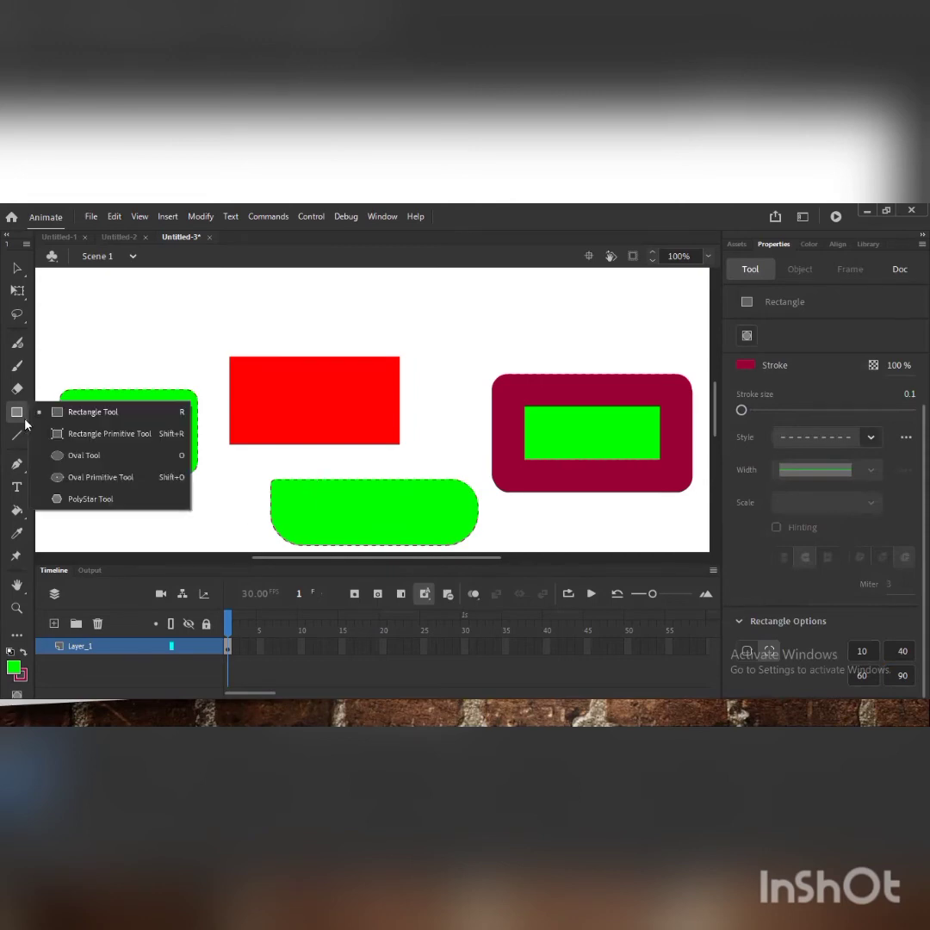
left_click(108, 435)
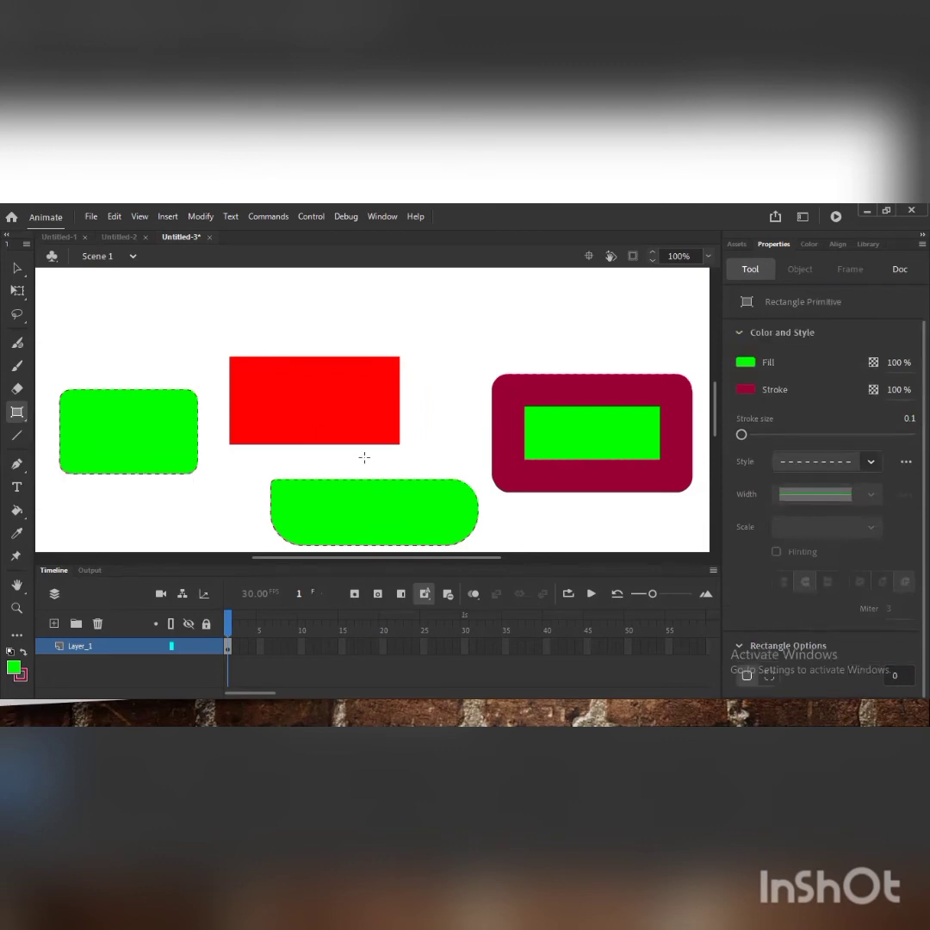
left_click(899, 675)
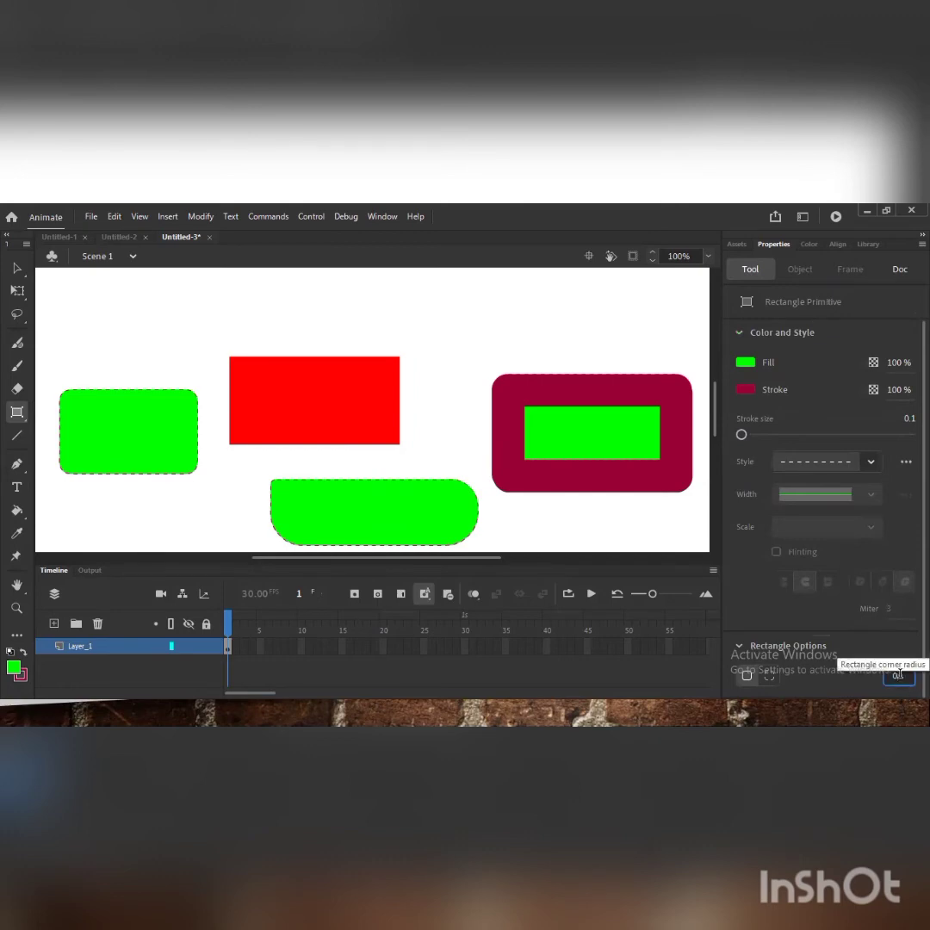
key("BackSpace")
type("40")
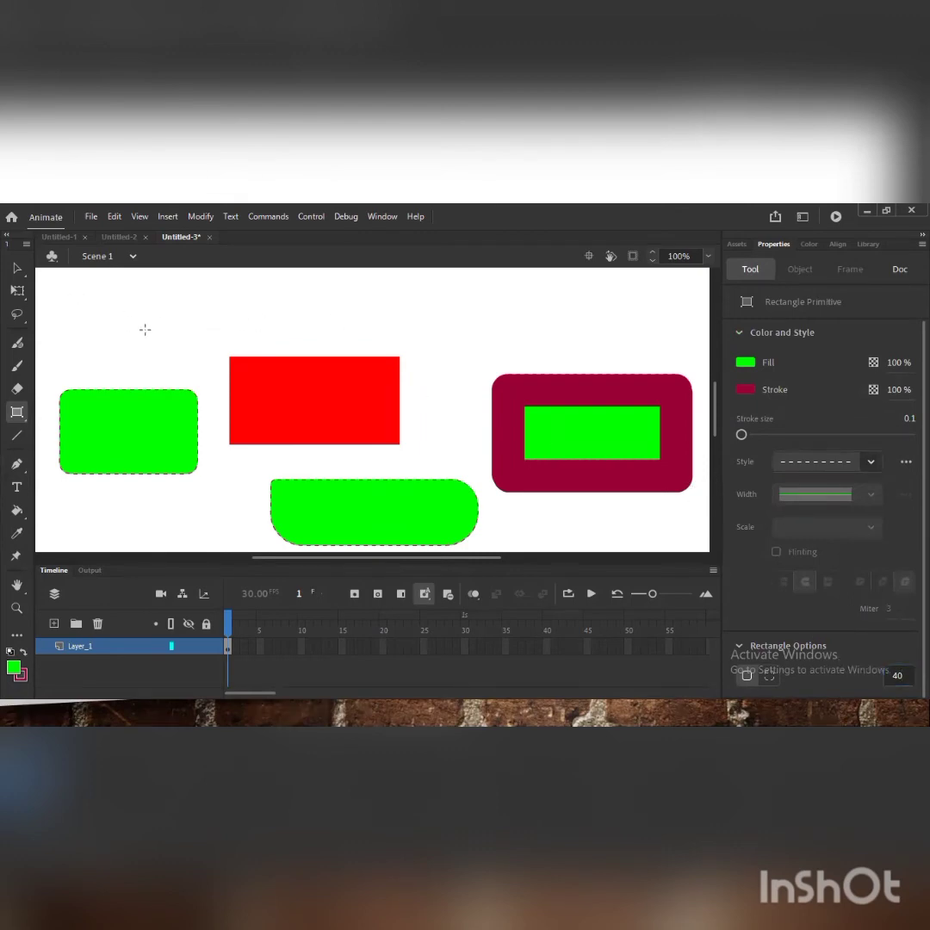
left_click_drag(76, 294, 202, 352)
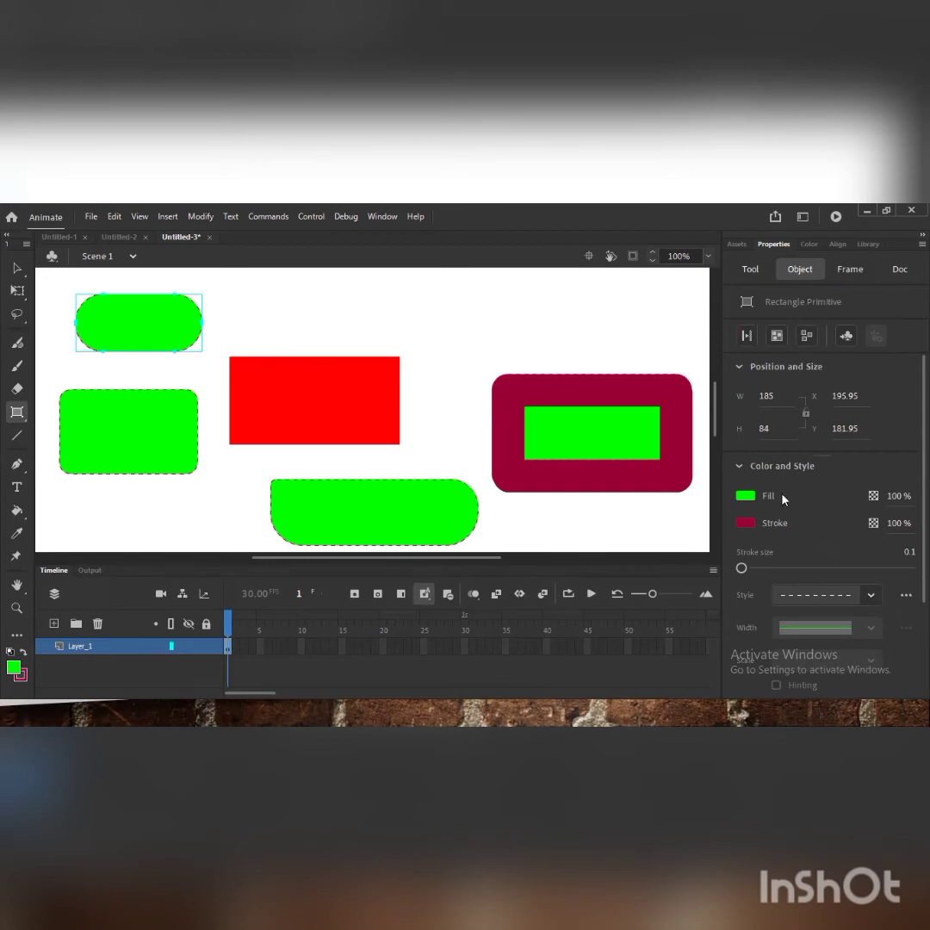
Try corner radii of 70 and 90 on the selected primitive rectangle.
scroll(822, 482, "down", 5)
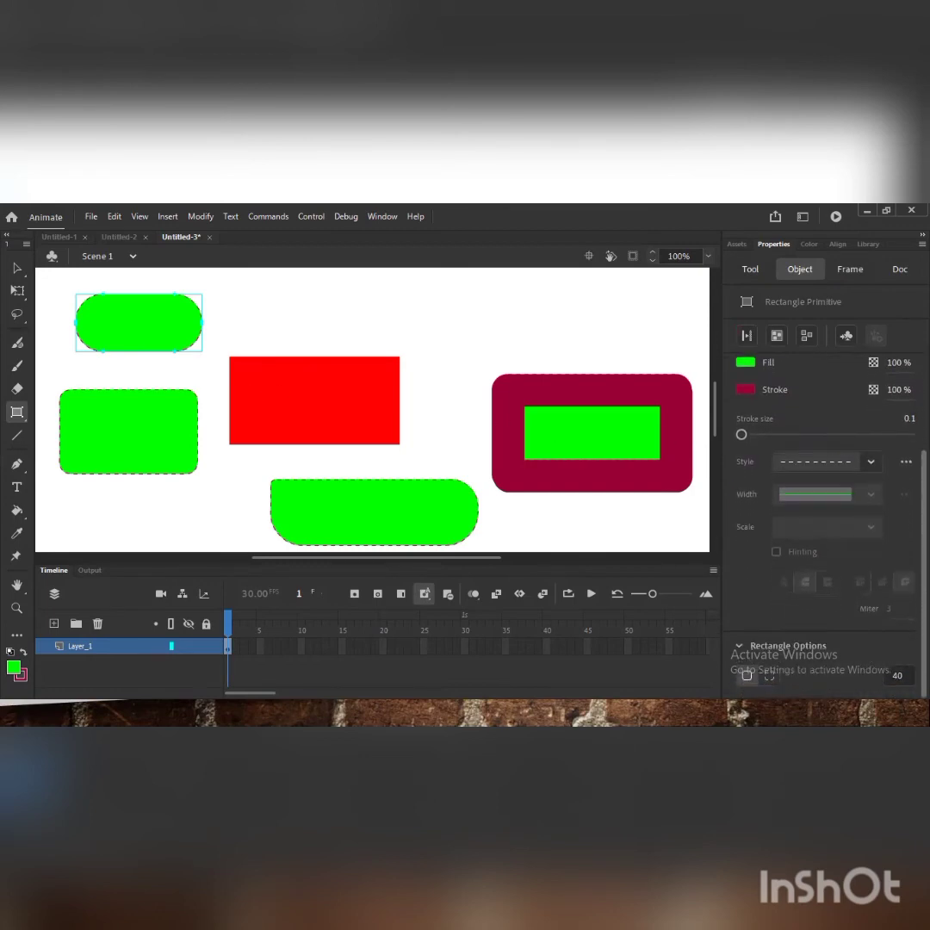
left_click(899, 677)
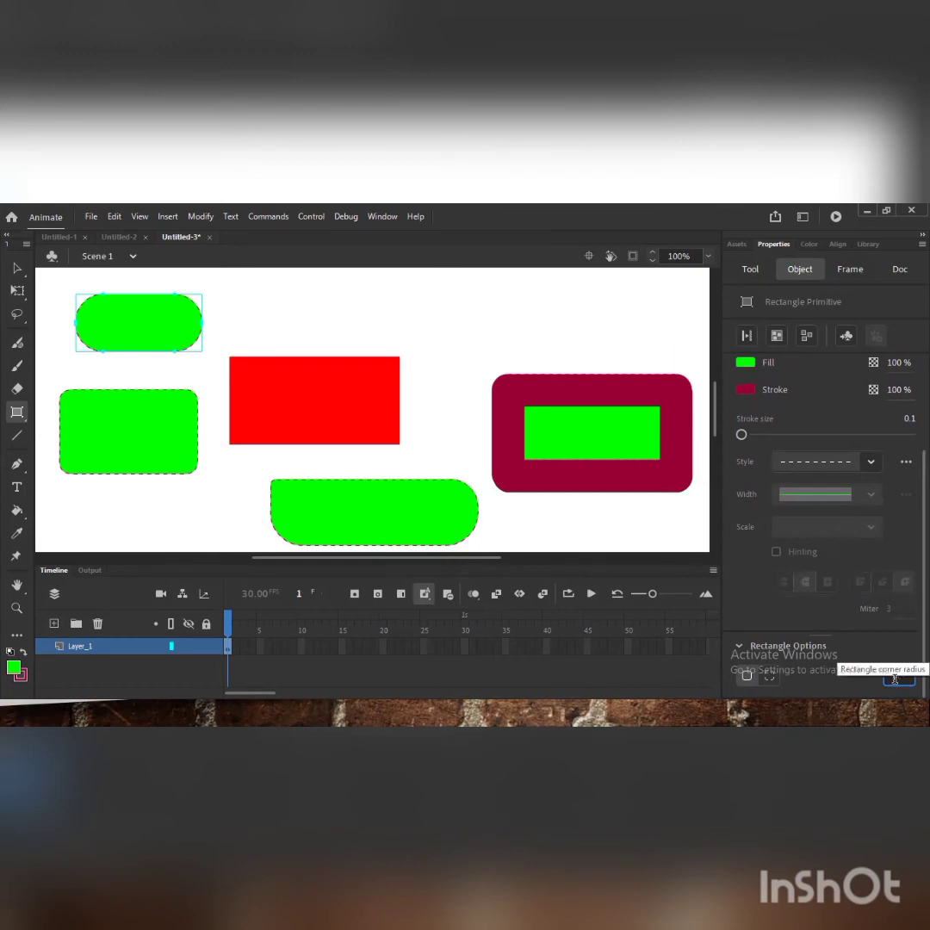
type("70")
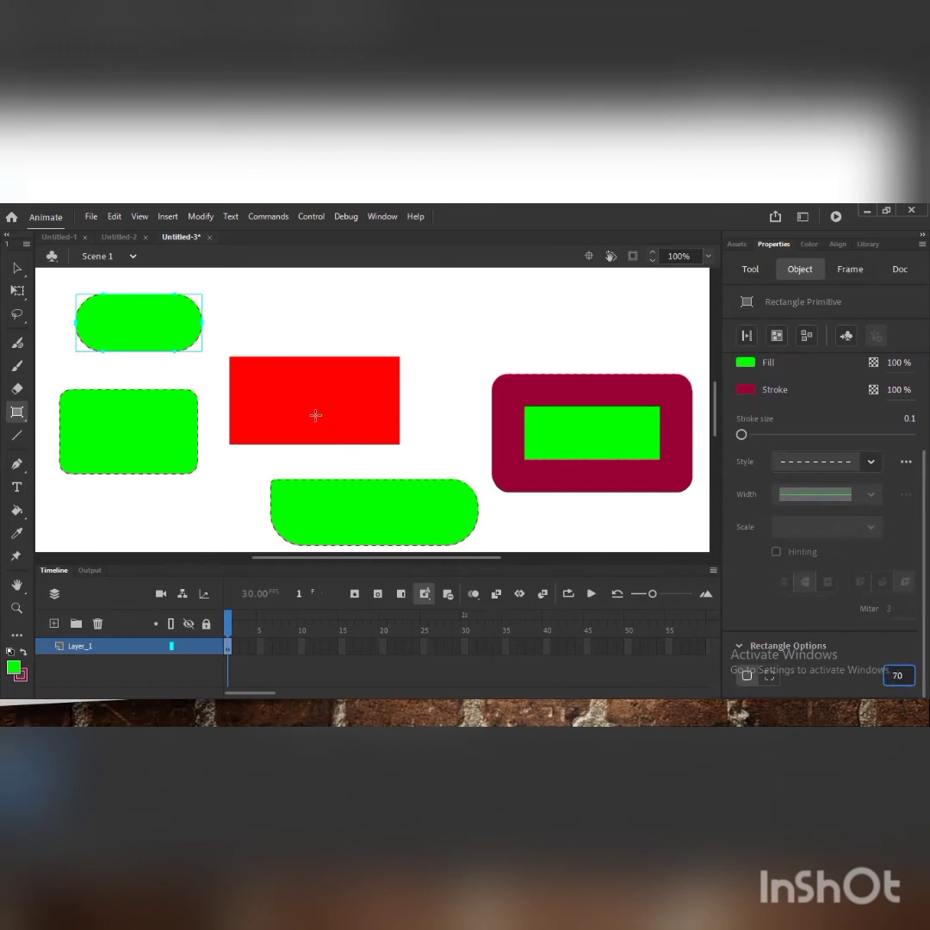
key("Return")
left_click(898, 675)
type("90")
key("Return")
Set the selected primitive rectangle's corner radius to 10.
left_click(897, 674)
type("10")
key("Return")
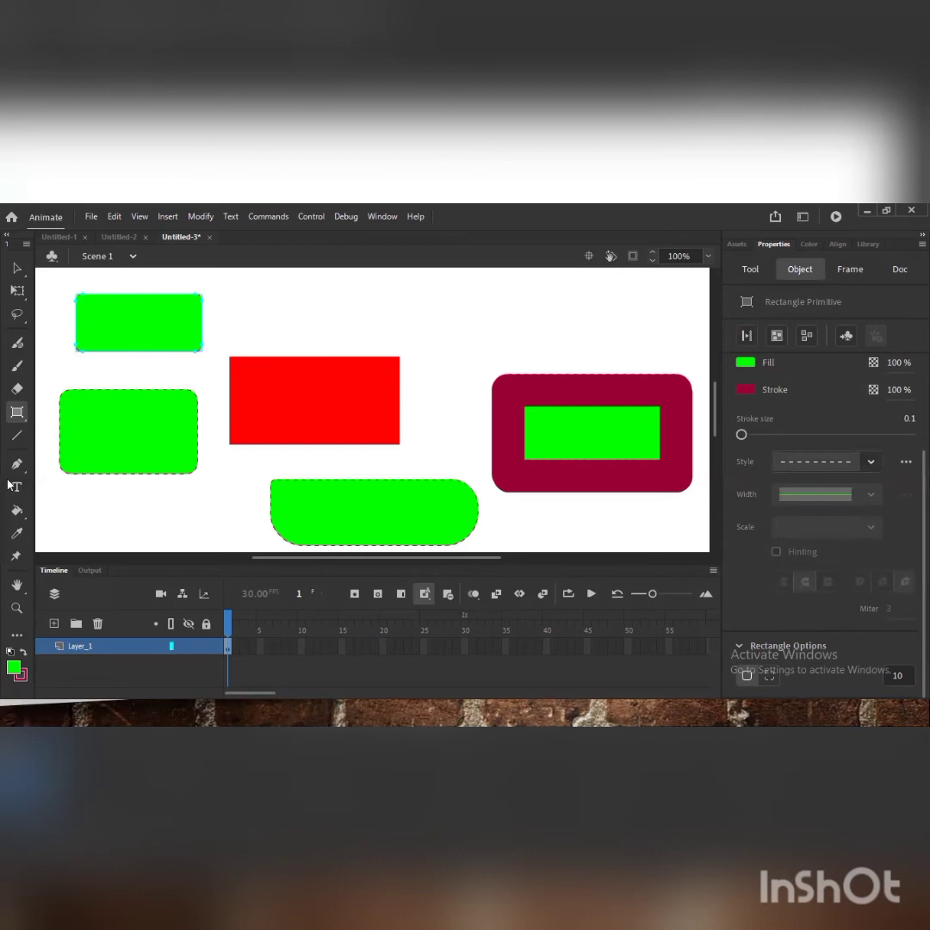
Draw a green oval above and between the red rectangle and the thick maroon-bordered rectangle, using the Oval tool.
left_click(20, 417)
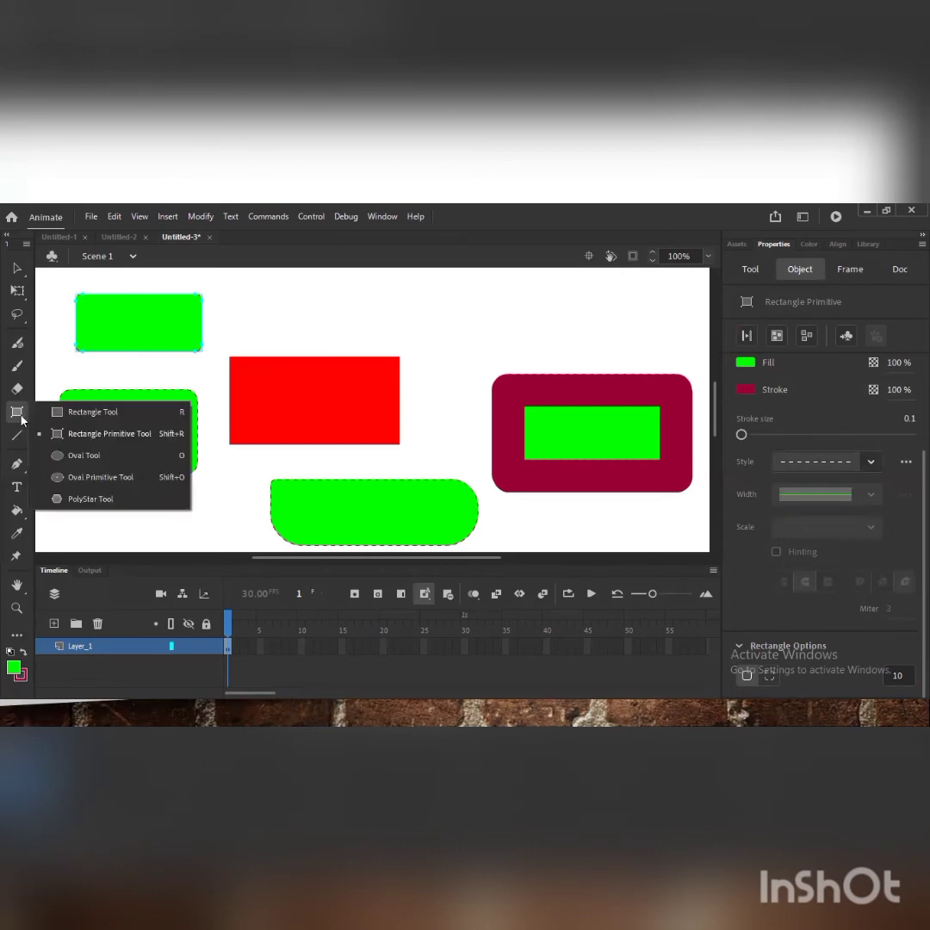
left_click(86, 456)
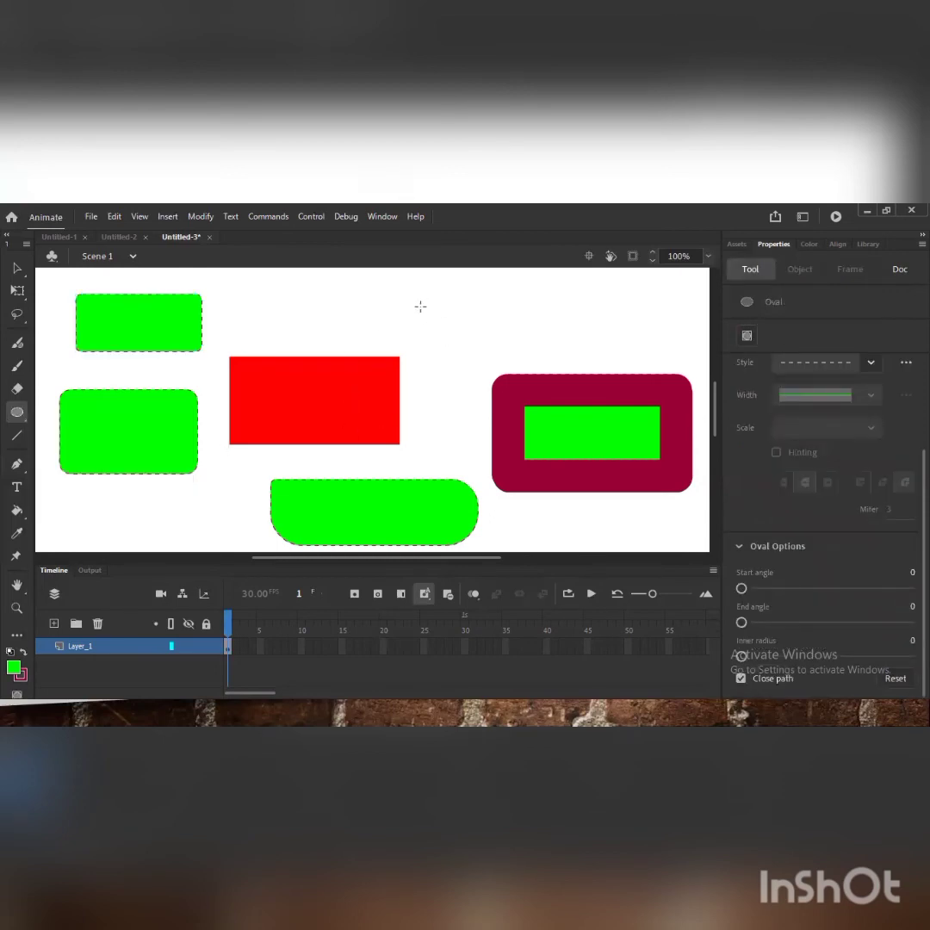
left_click_drag(420, 306, 516, 372)
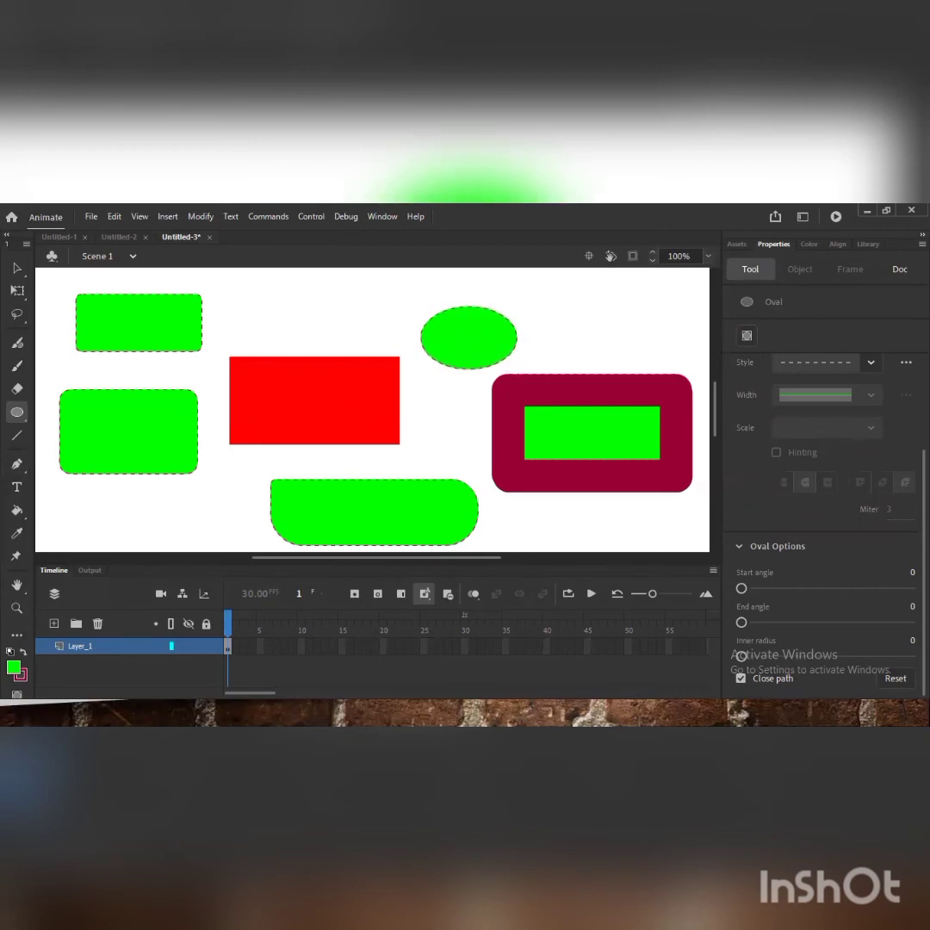
Set the oval start angle to 51 and end angle to 75, and draw two wedge shapes above the maroon-bordered rectangle.
scroll(765, 392, "up", 3)
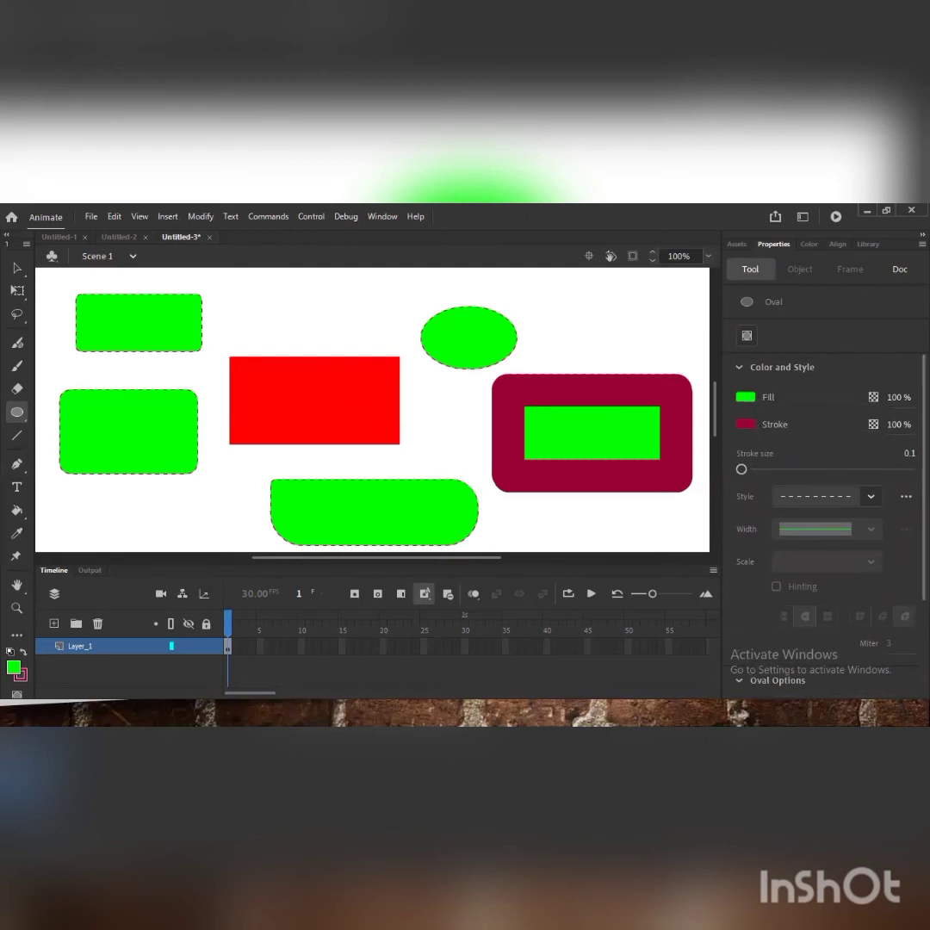
scroll(822, 483, "down", 3)
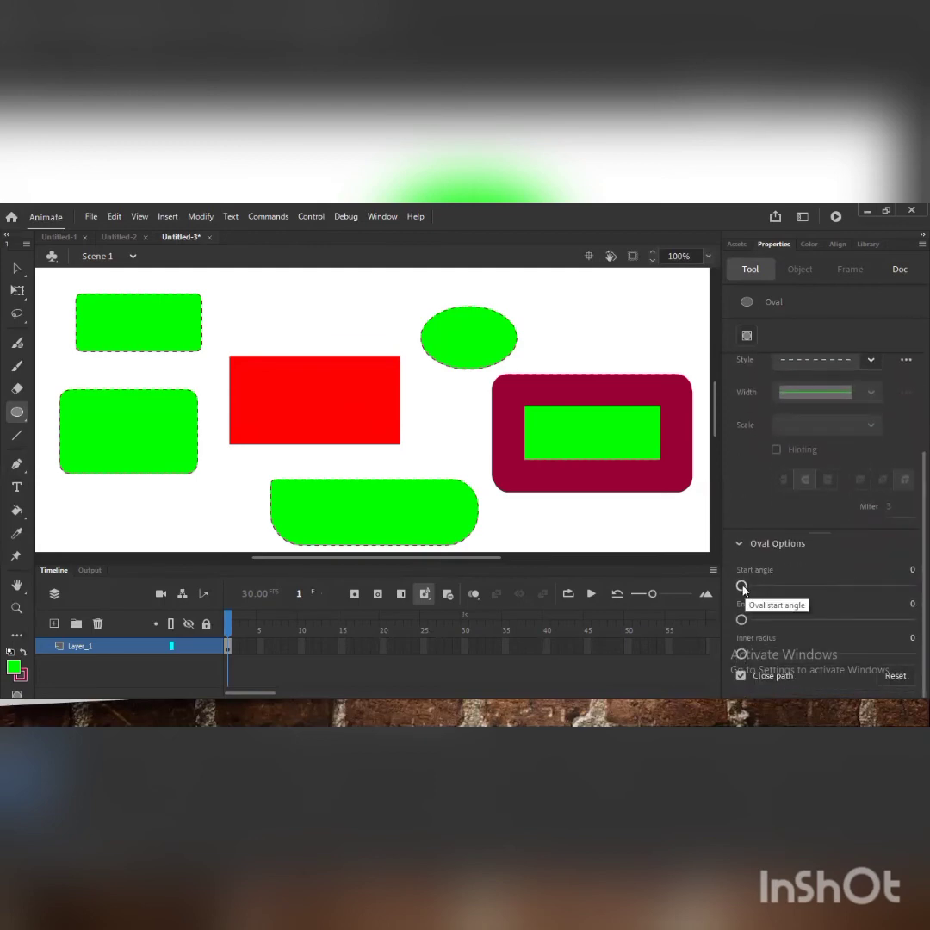
left_click_drag(742, 587, 767, 588)
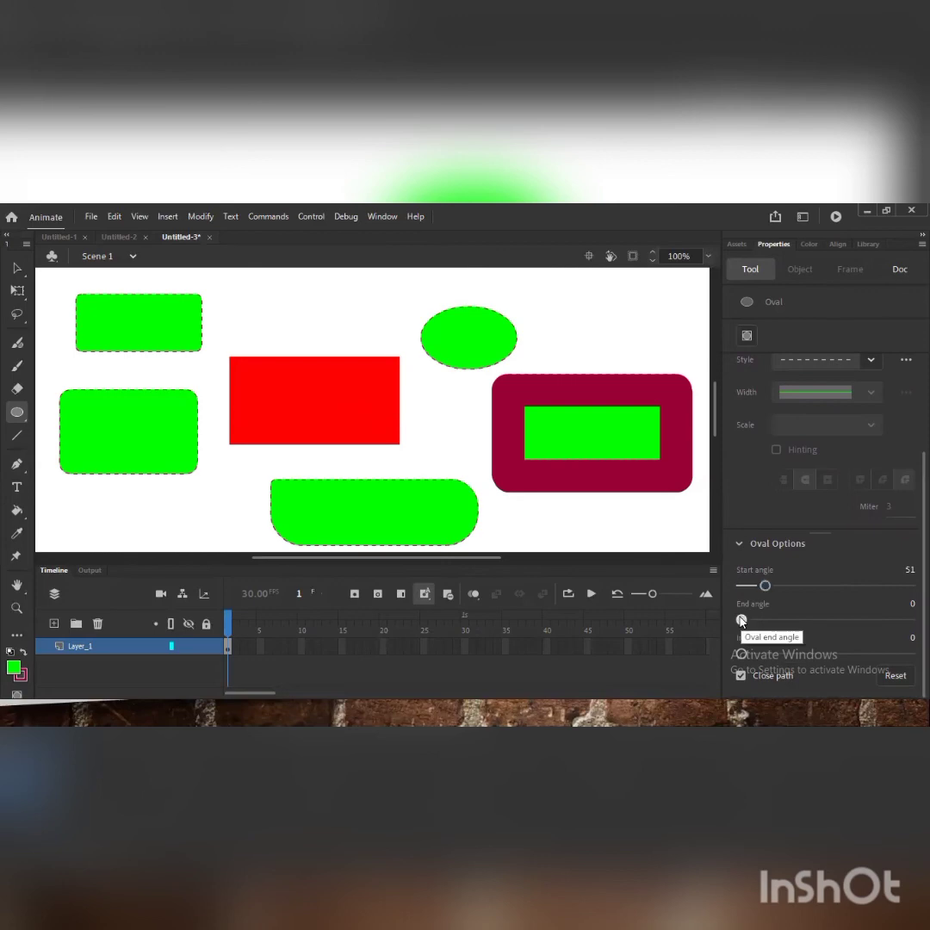
left_click_drag(742, 621, 777, 620)
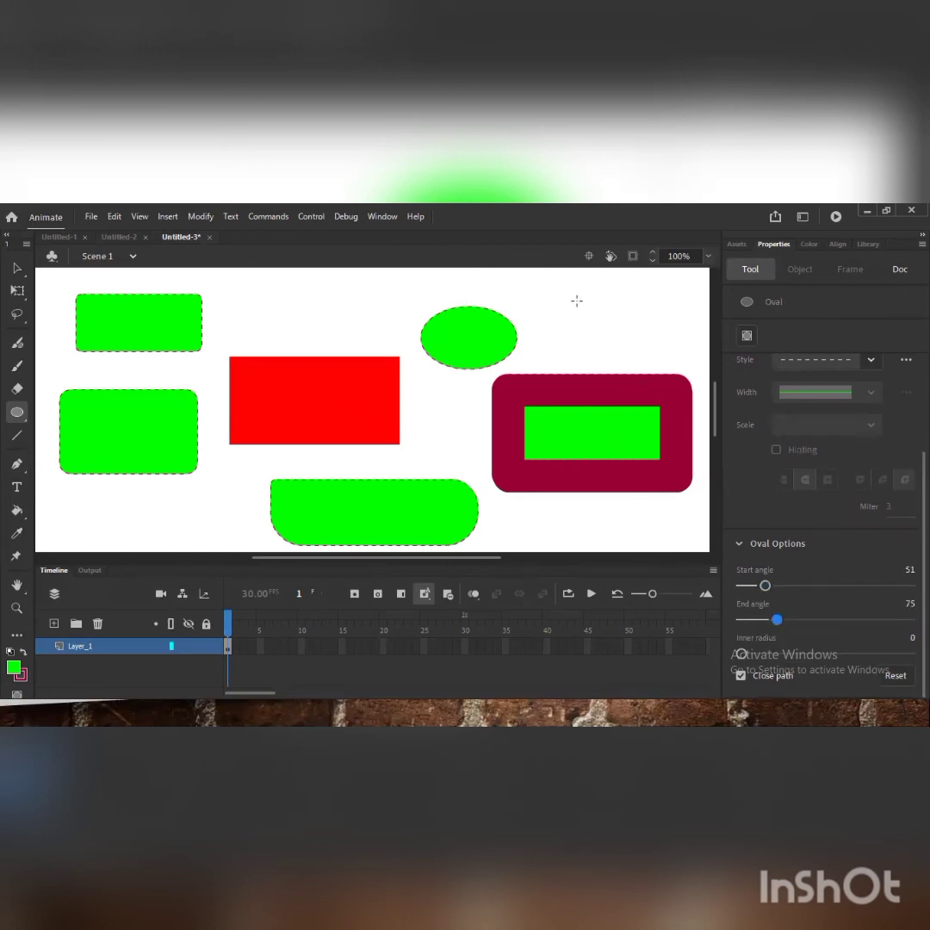
mouse_move(577, 312)
left_mouse_down()
mouse_move(652, 346)
mouse_move(661, 365)
mouse_move(679, 359)
left_mouse_up()
left_click_drag(534, 319, 603, 359)
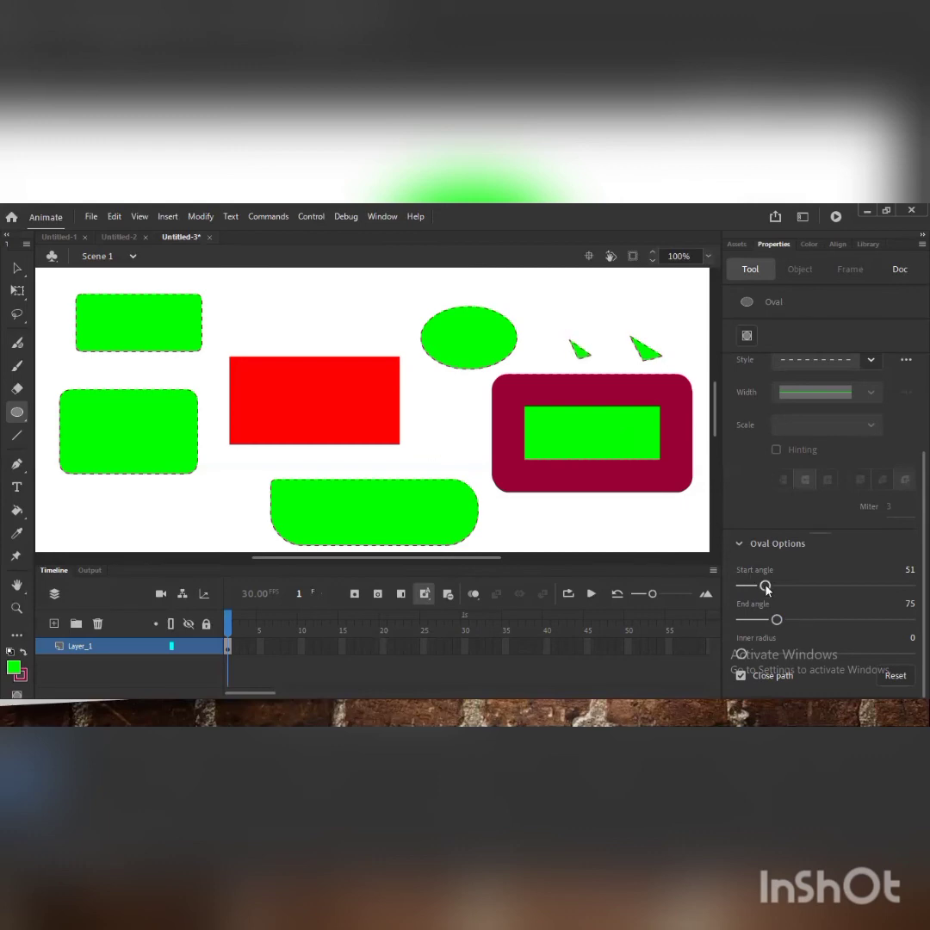
Set the oval start and end angles back to 0 and draw a flat full oval below the maroon-bordered rectangle.
left_click_drag(765, 586, 741, 620)
left_click_drag(528, 506, 627, 542)
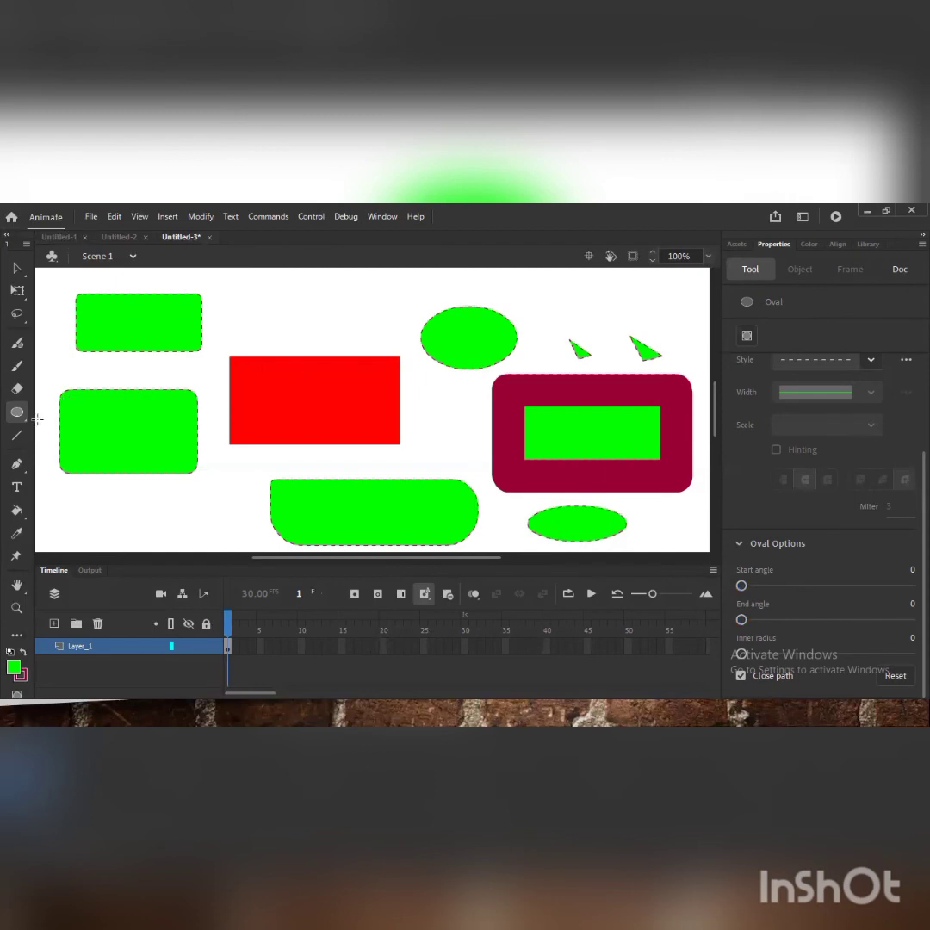
Create a new document with the HD preset, 1280 x 720, 30 fps, ActionScript 3.0.
left_click(92, 217)
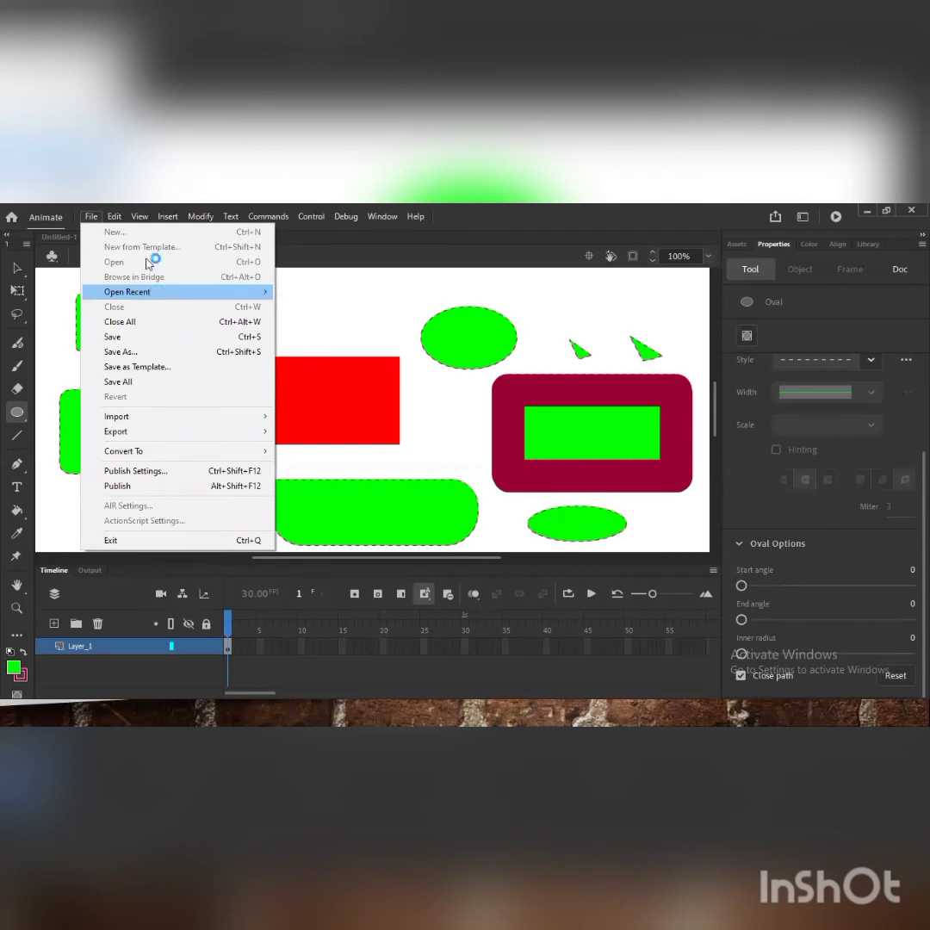
left_click(147, 220)
left_click(303, 361)
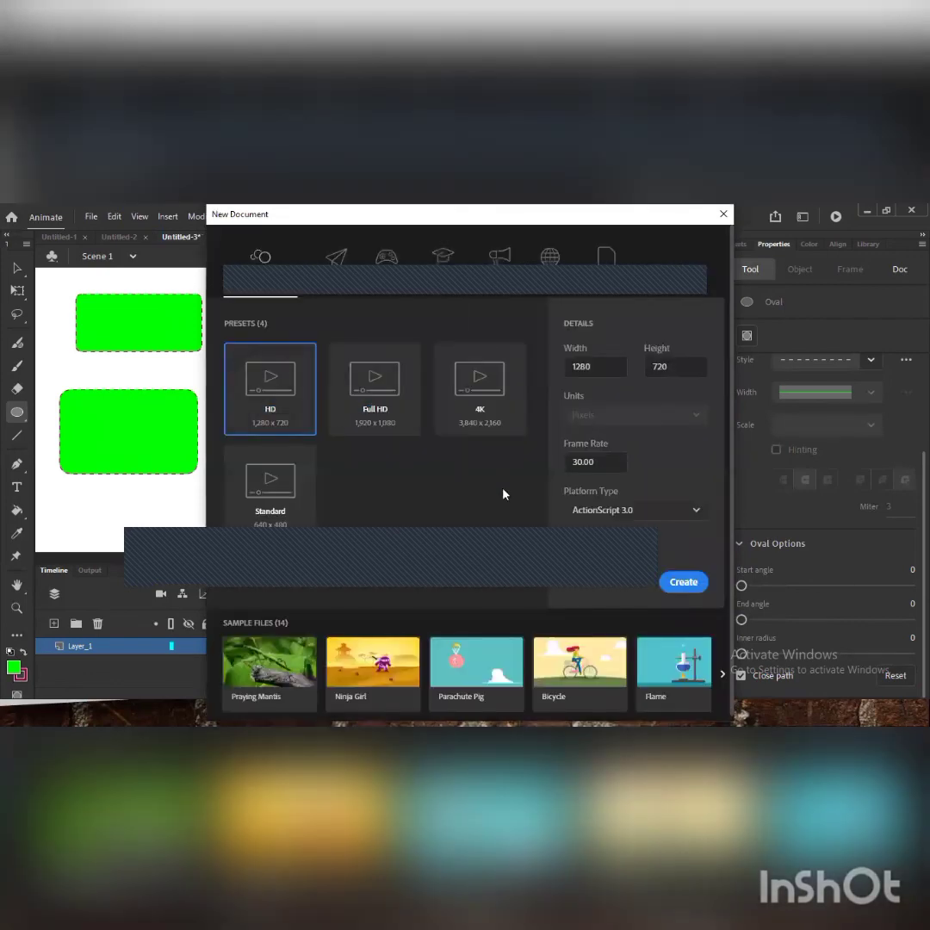
left_click(685, 586)
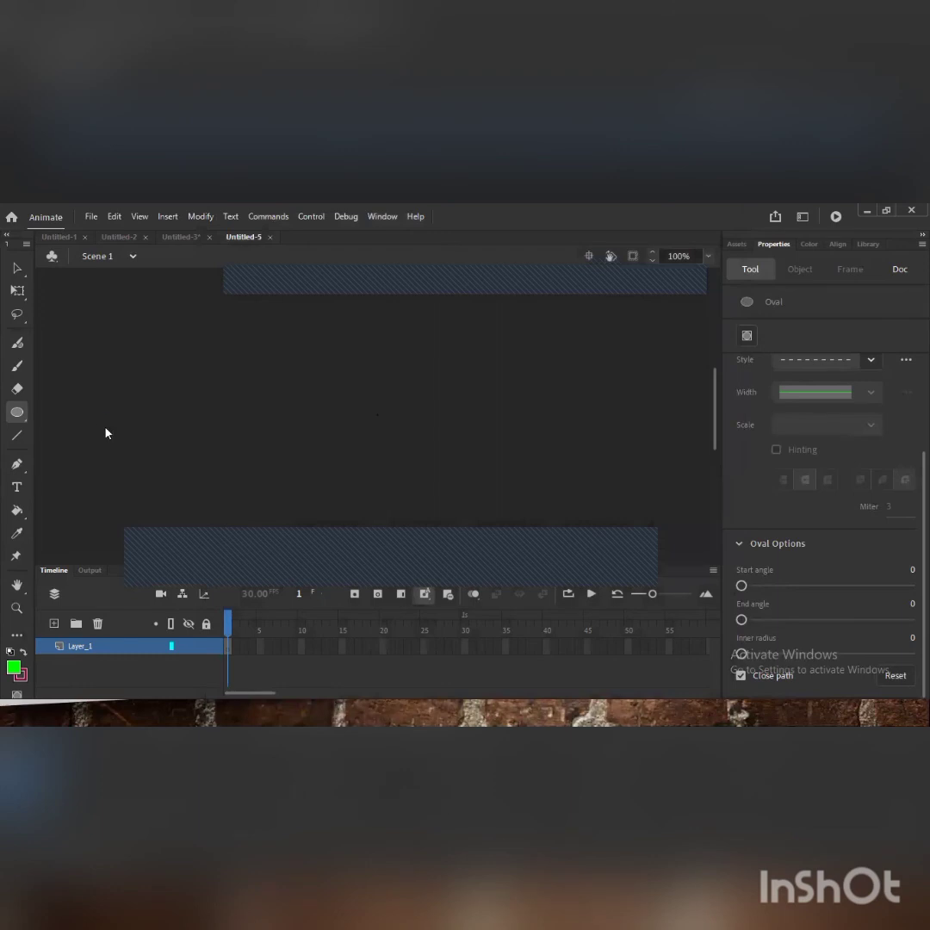
Draw a green pentagon in the upper left part of the stage with the PolyStar tool.
left_click(19, 415)
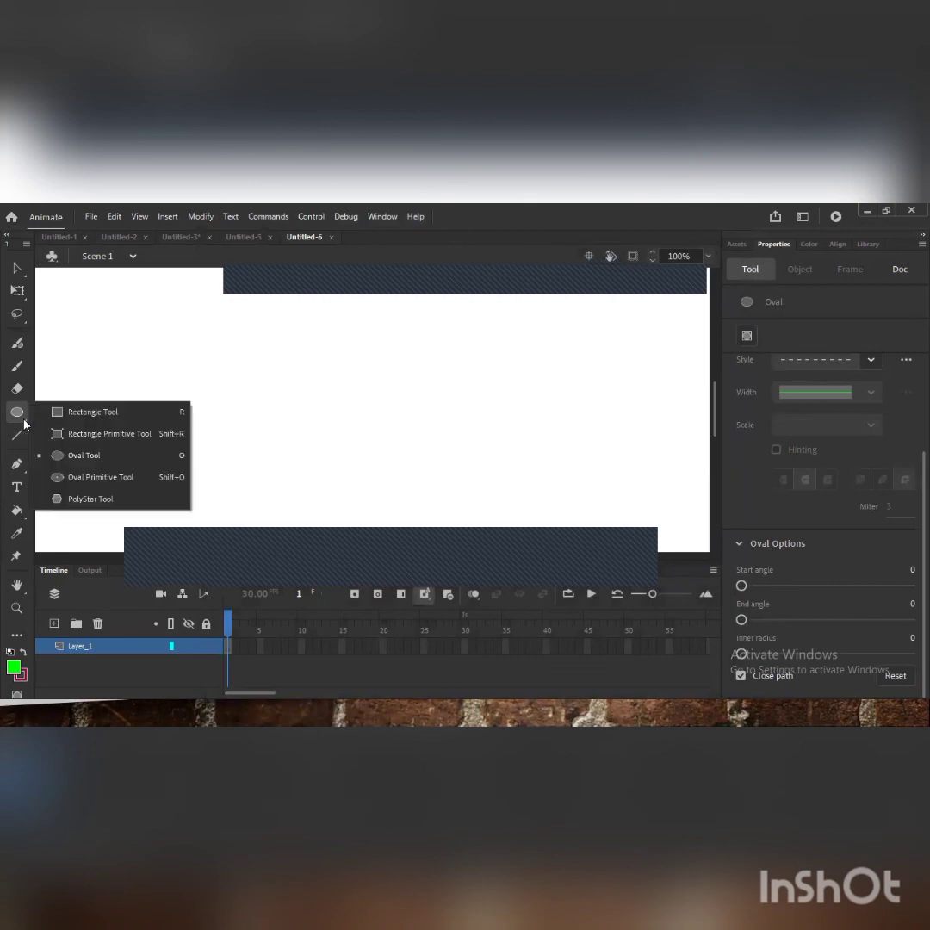
left_click(90, 500)
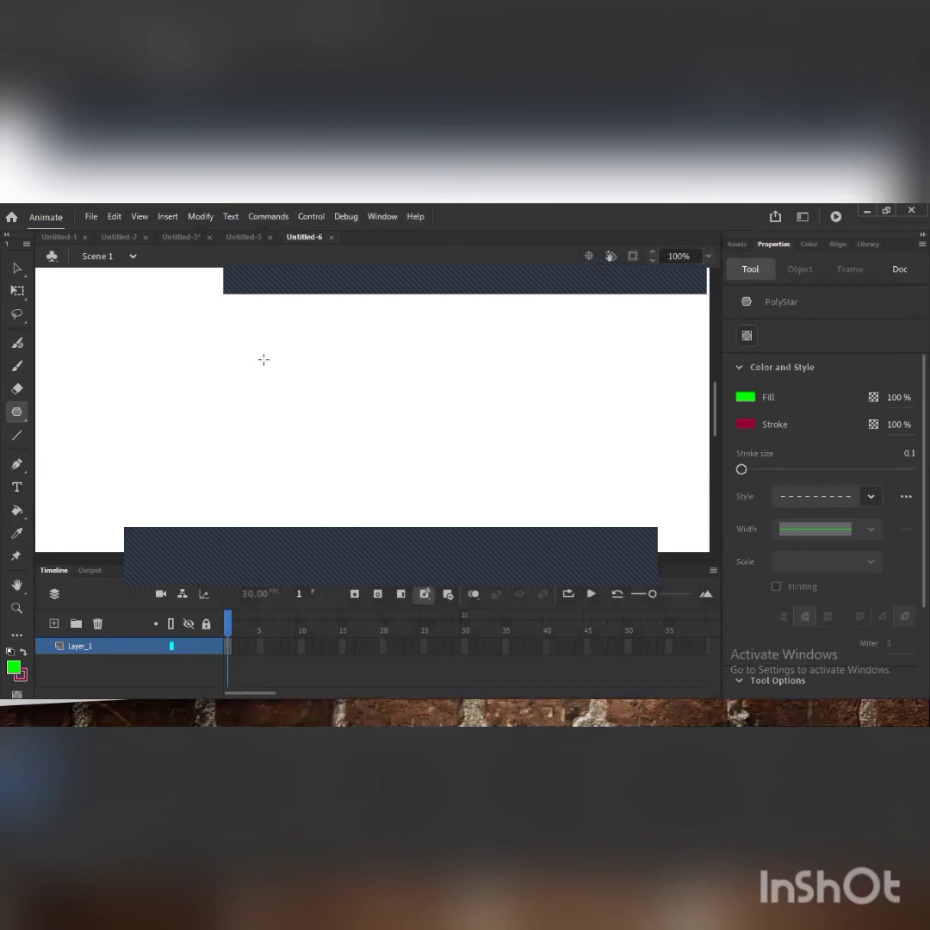
left_click_drag(243, 347, 279, 380)
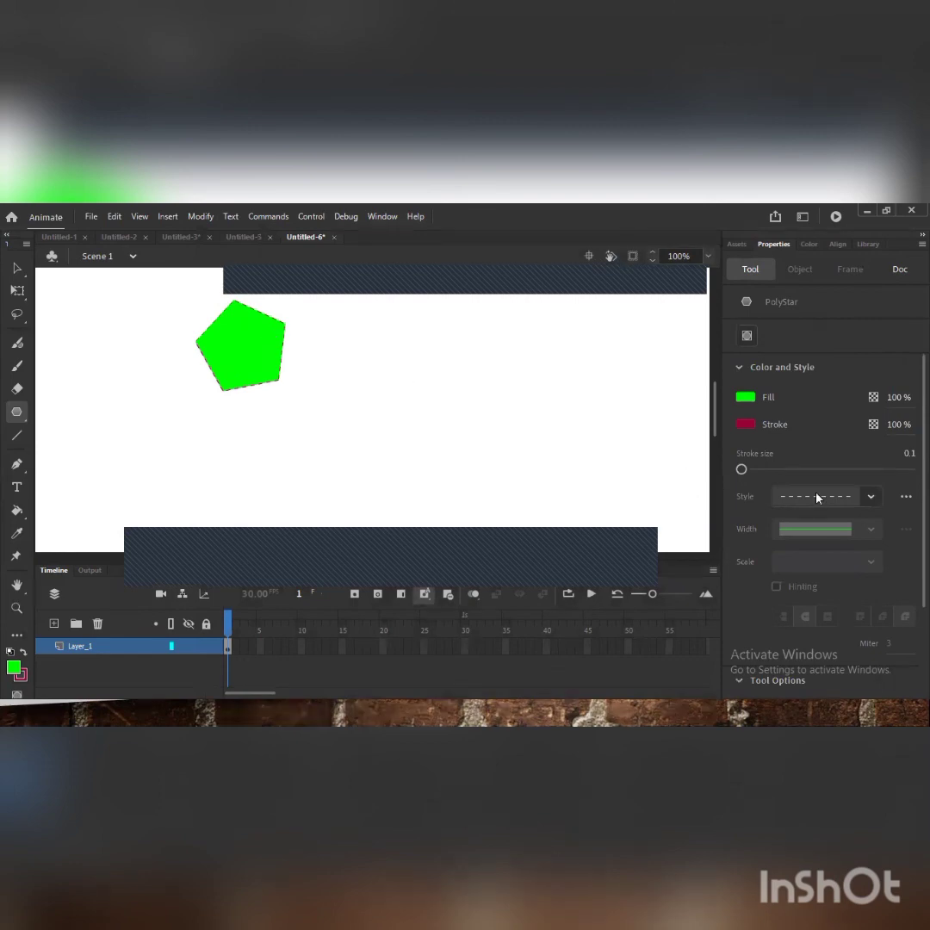
Keep the polygon style, set the number of sides to 9, and draw a nine-sided polygon right of the pentagon.
scroll(777, 565, "down", 5)
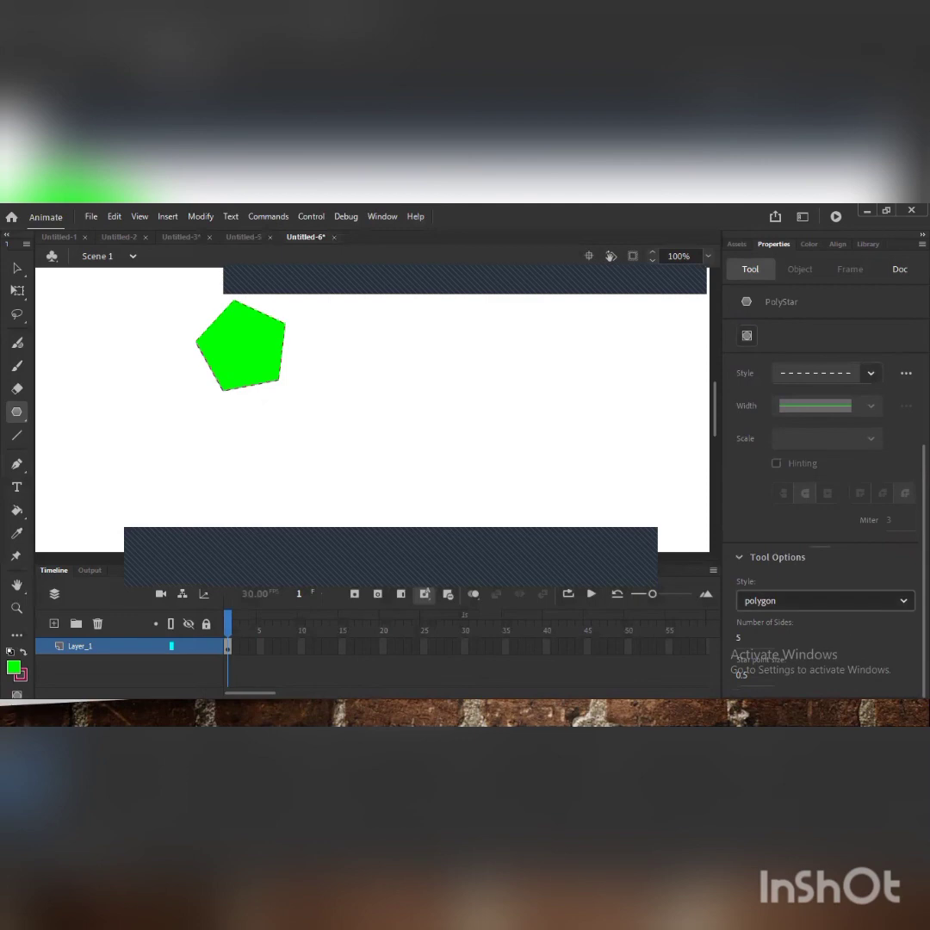
left_click(903, 602)
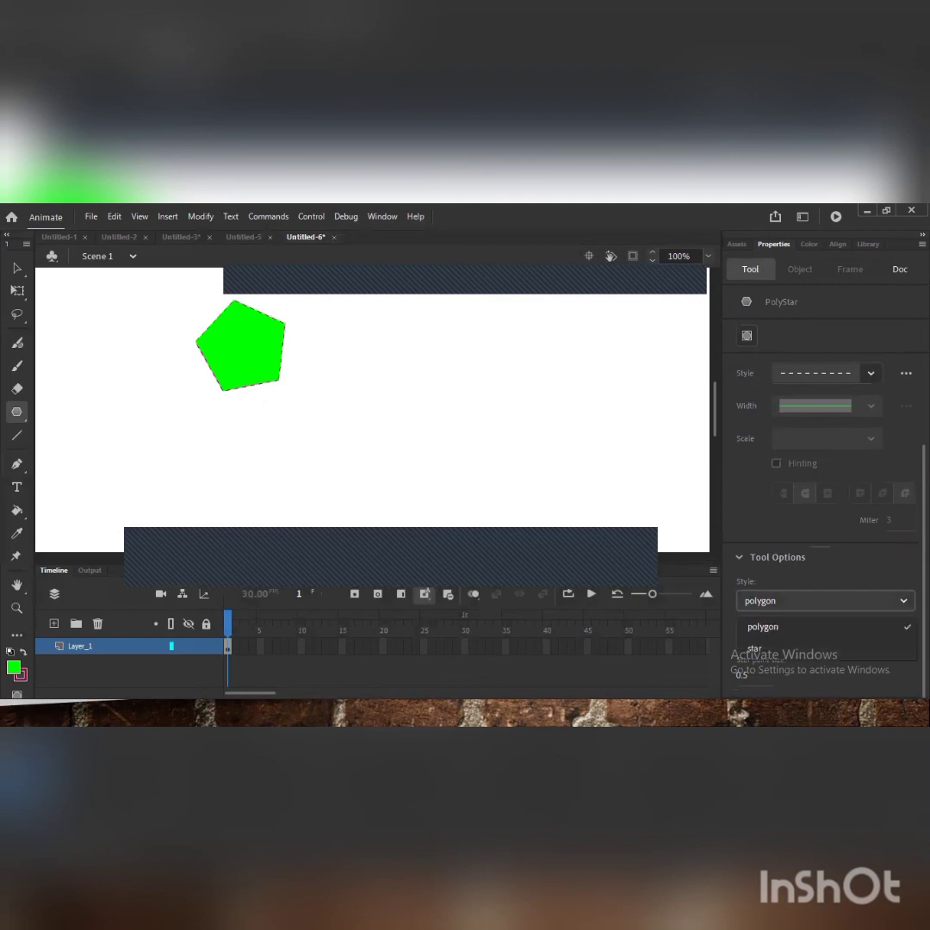
left_click(785, 631)
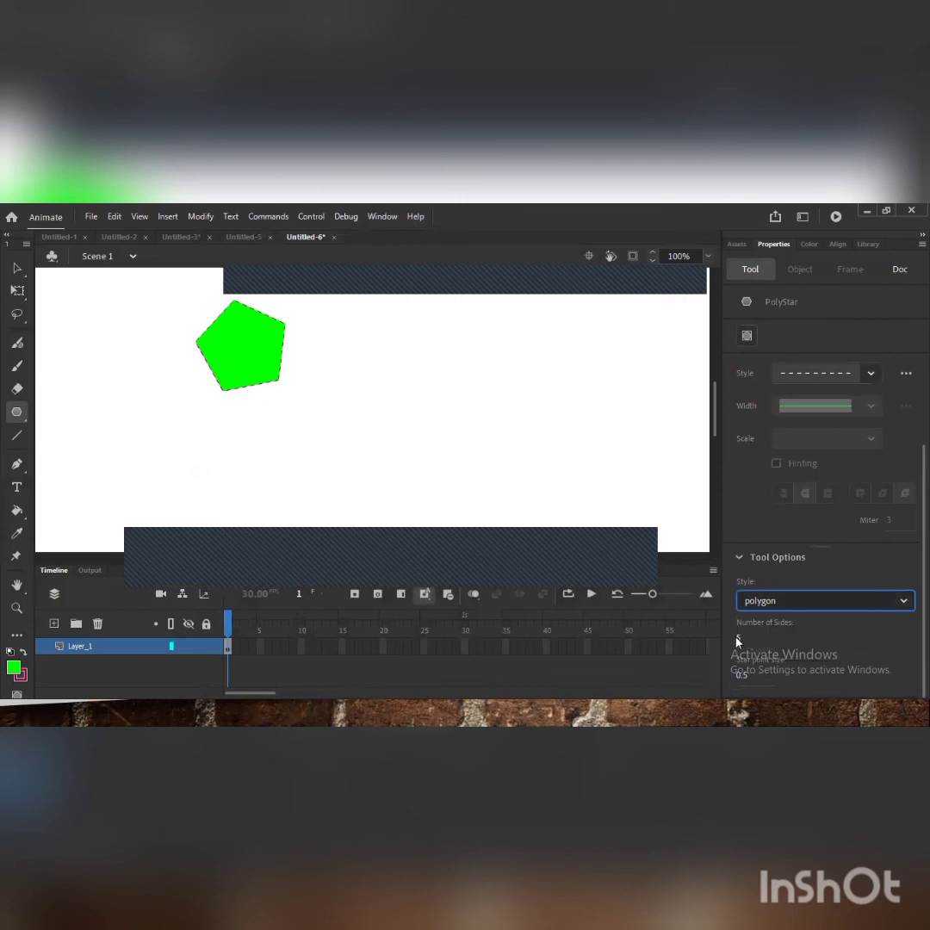
left_click(738, 638)
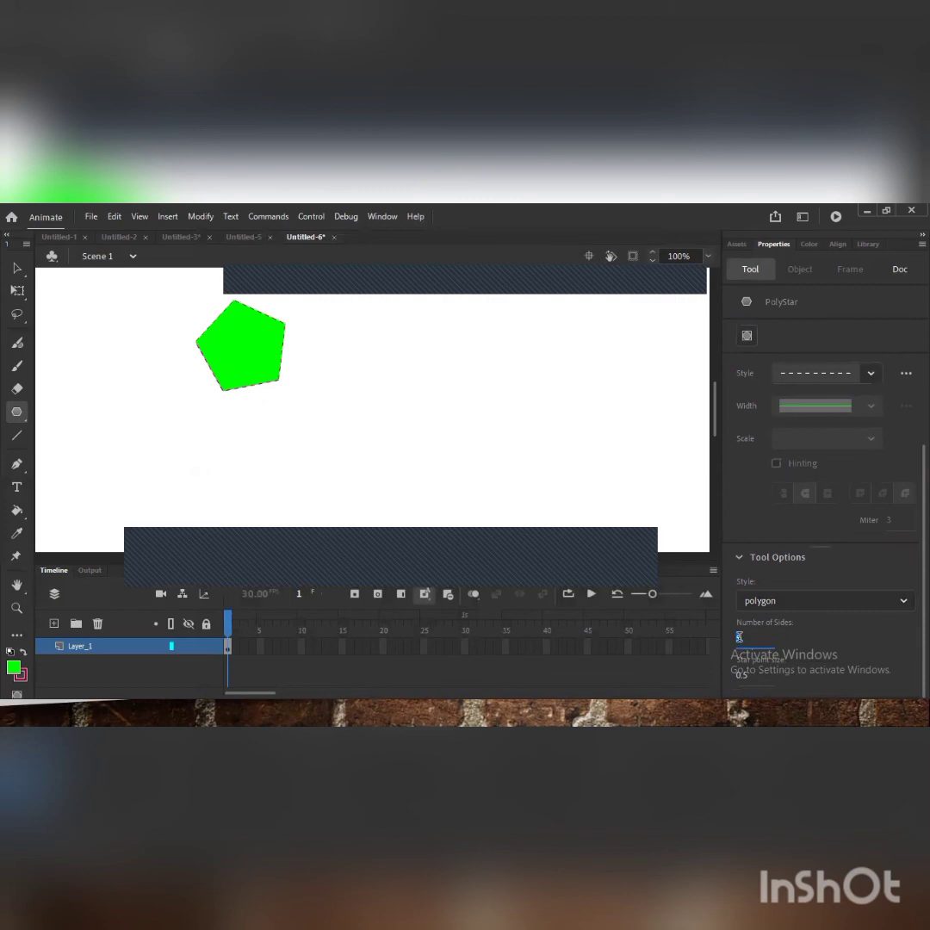
type("9")
left_click_drag(481, 372, 533, 405)
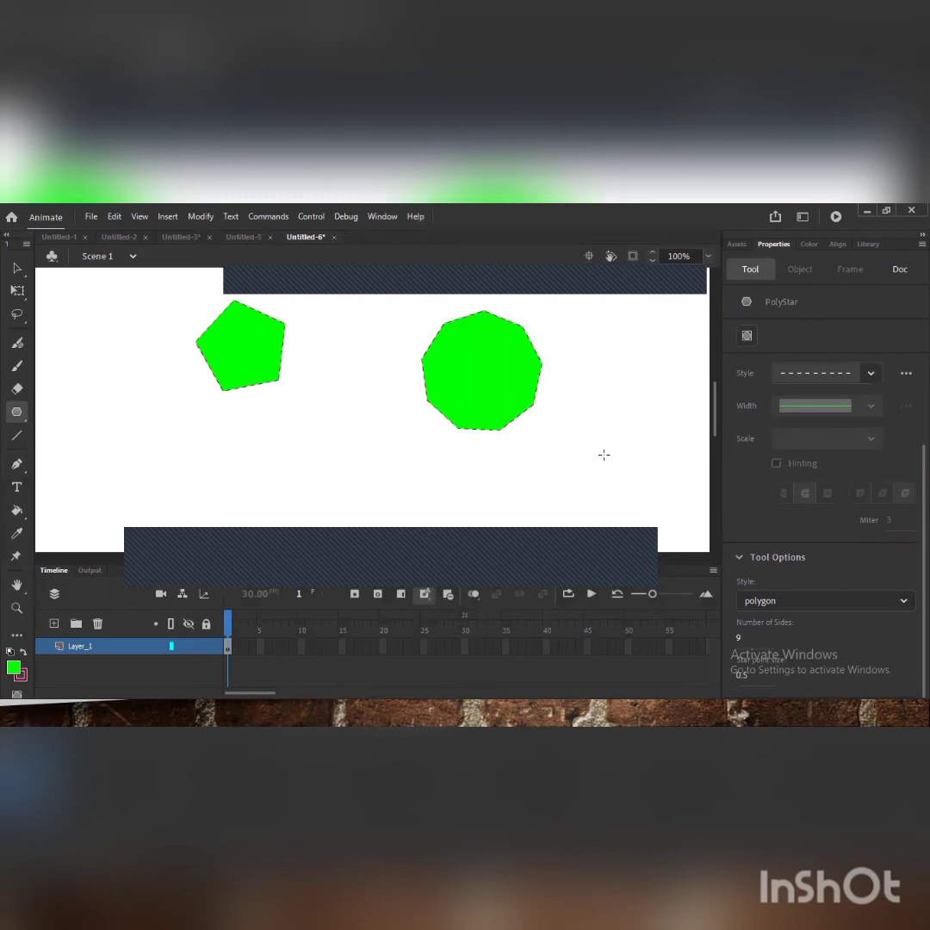
Switch the PolyStar style to star with 5 sides and draw a star below the pentagon.
left_click(901, 603)
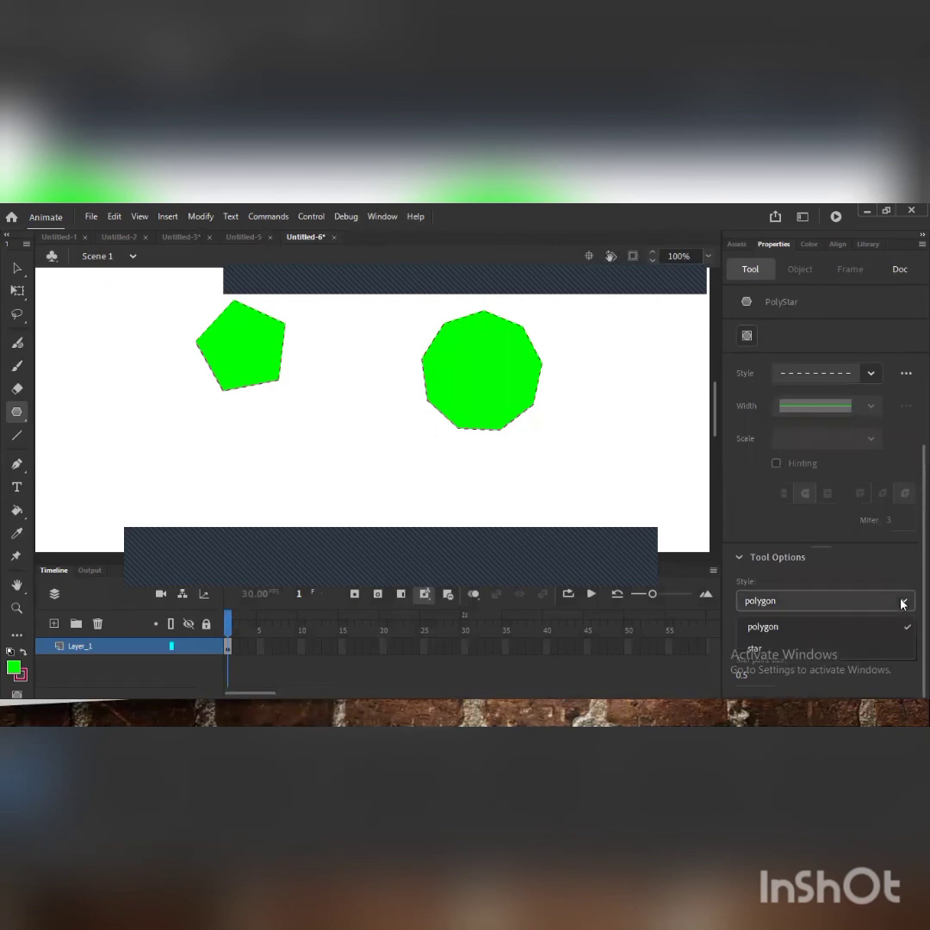
left_click(786, 651)
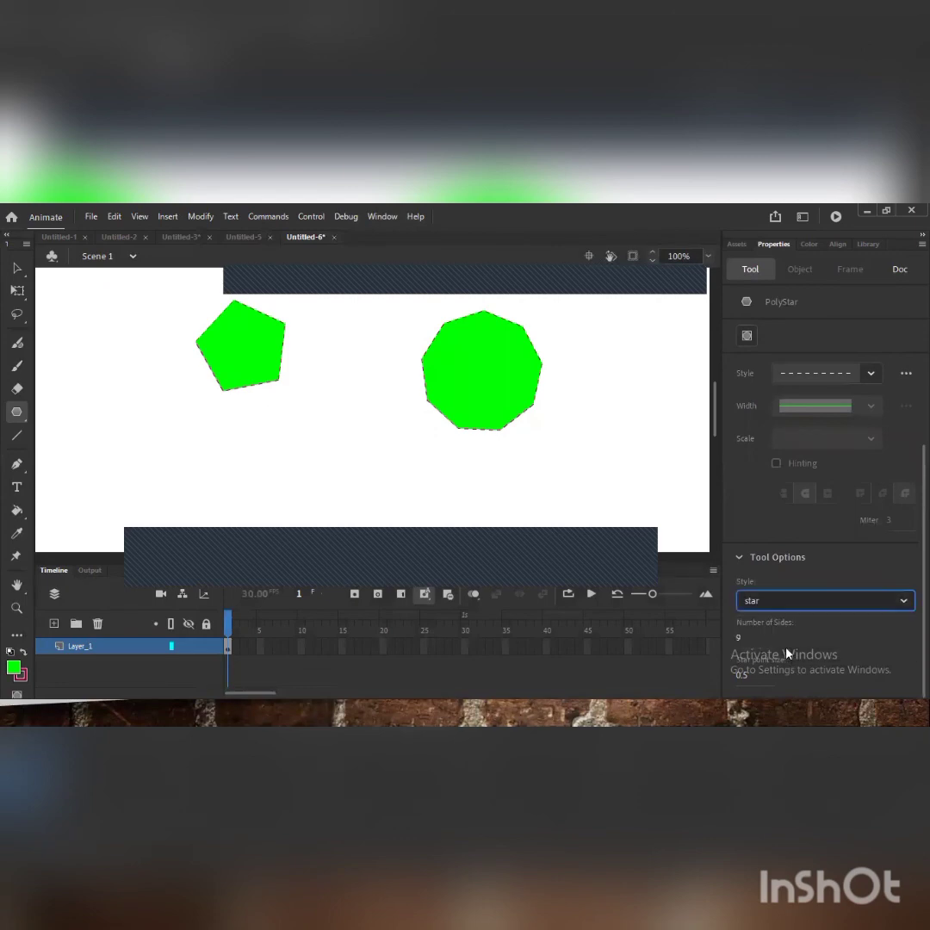
left_click(738, 639)
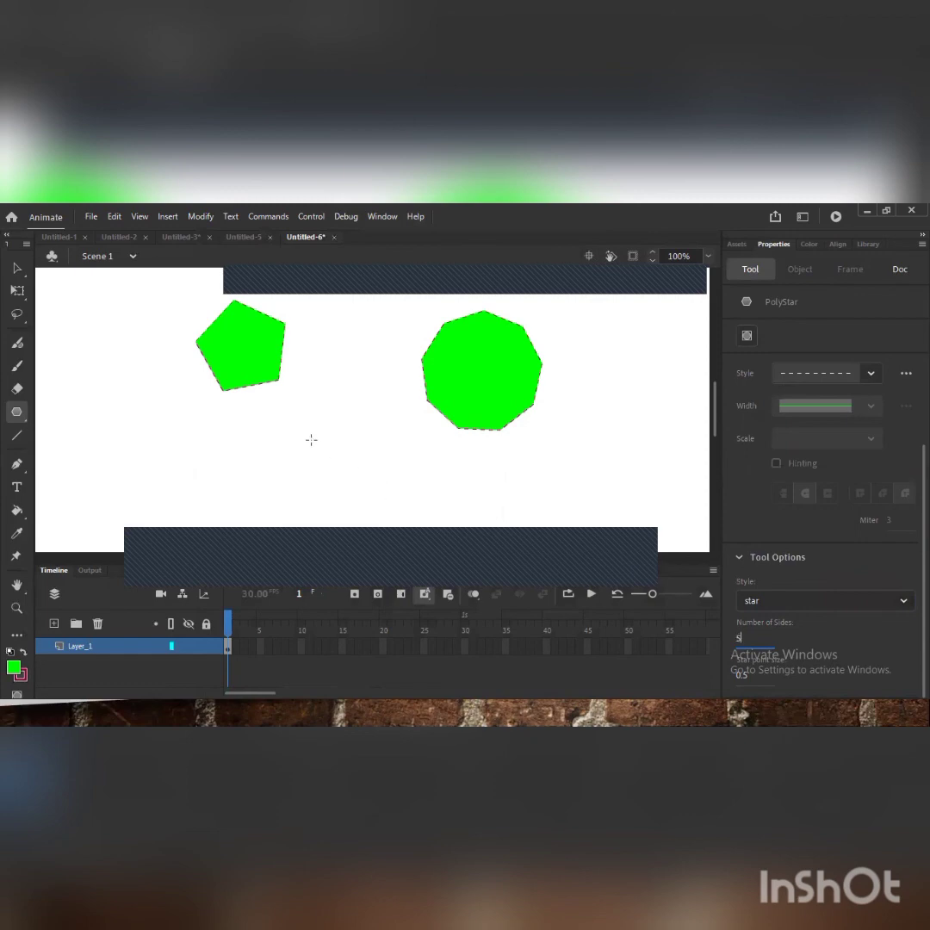
left_click_drag(311, 440, 364, 476)
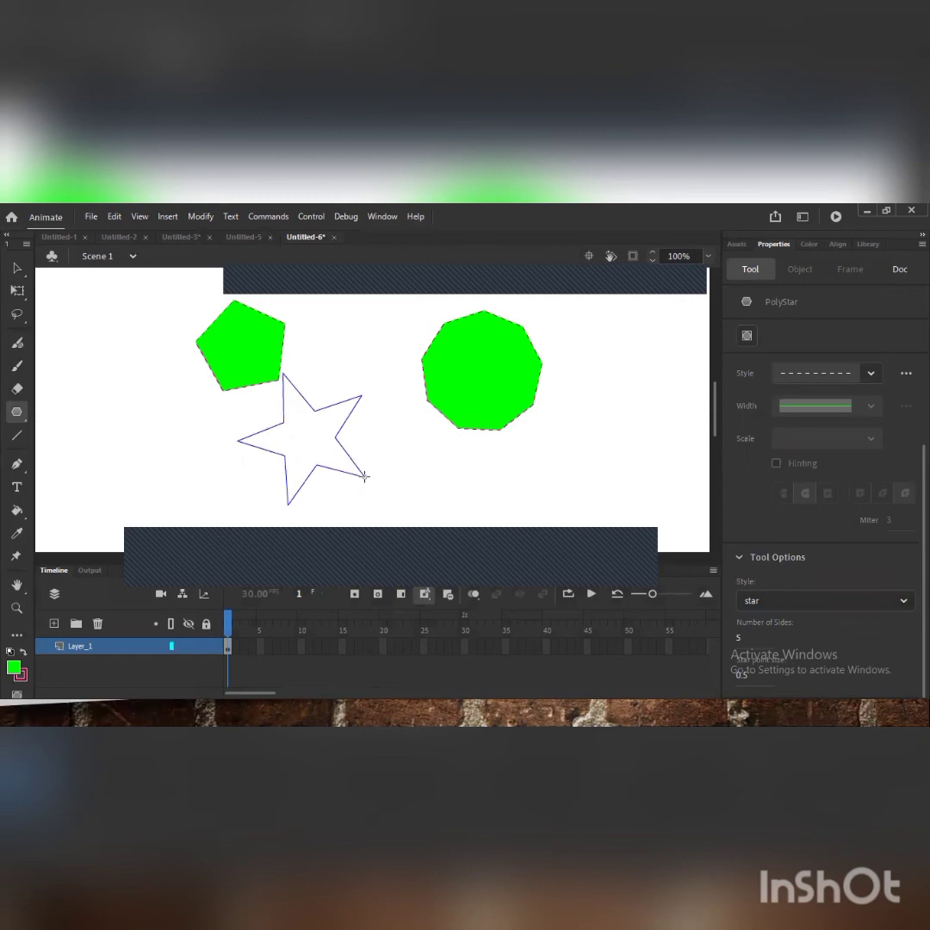
left_click_drag(364, 476, 365, 476)
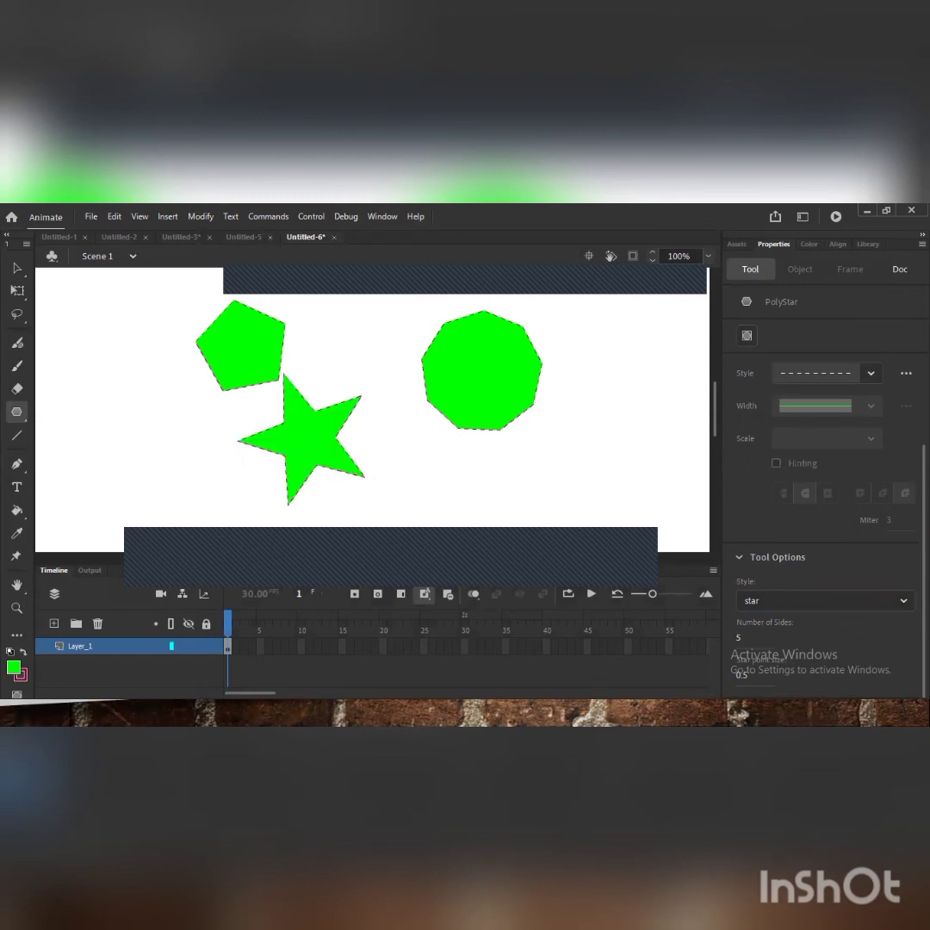
Set both the fill and the stroke of the PolyStar tool to the blue gradient swatch.
scroll(822, 474, "up", 3)
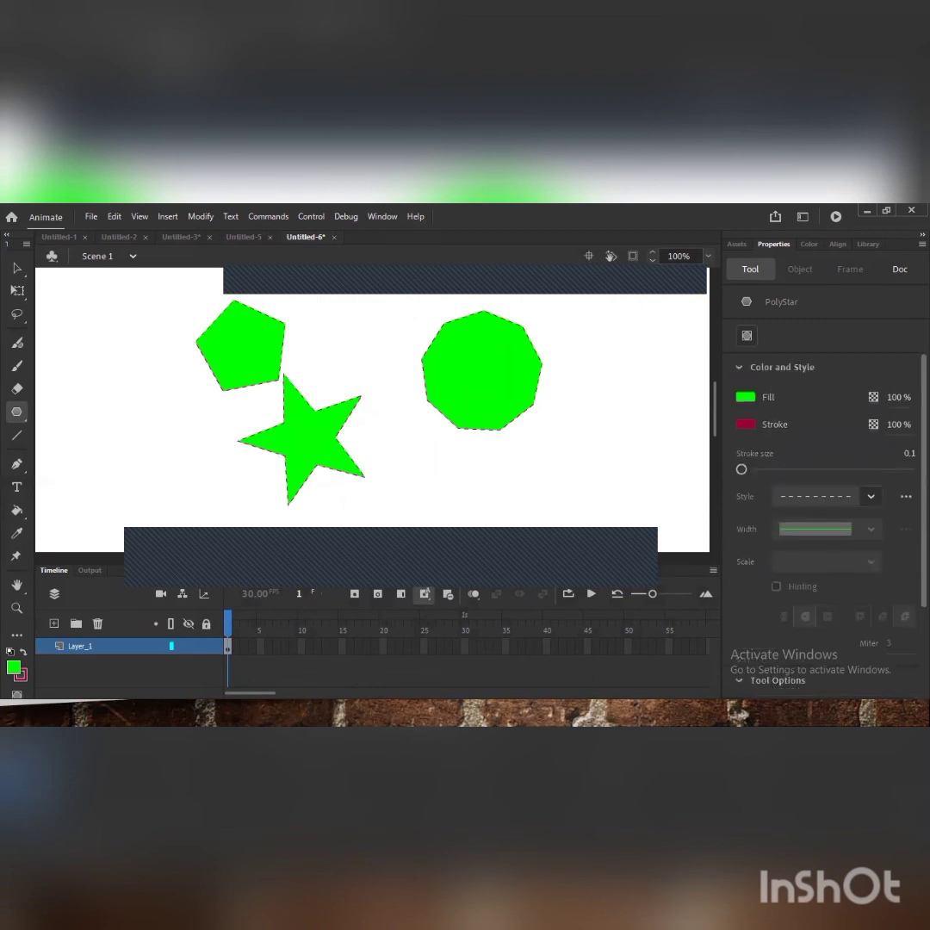
left_click(747, 398)
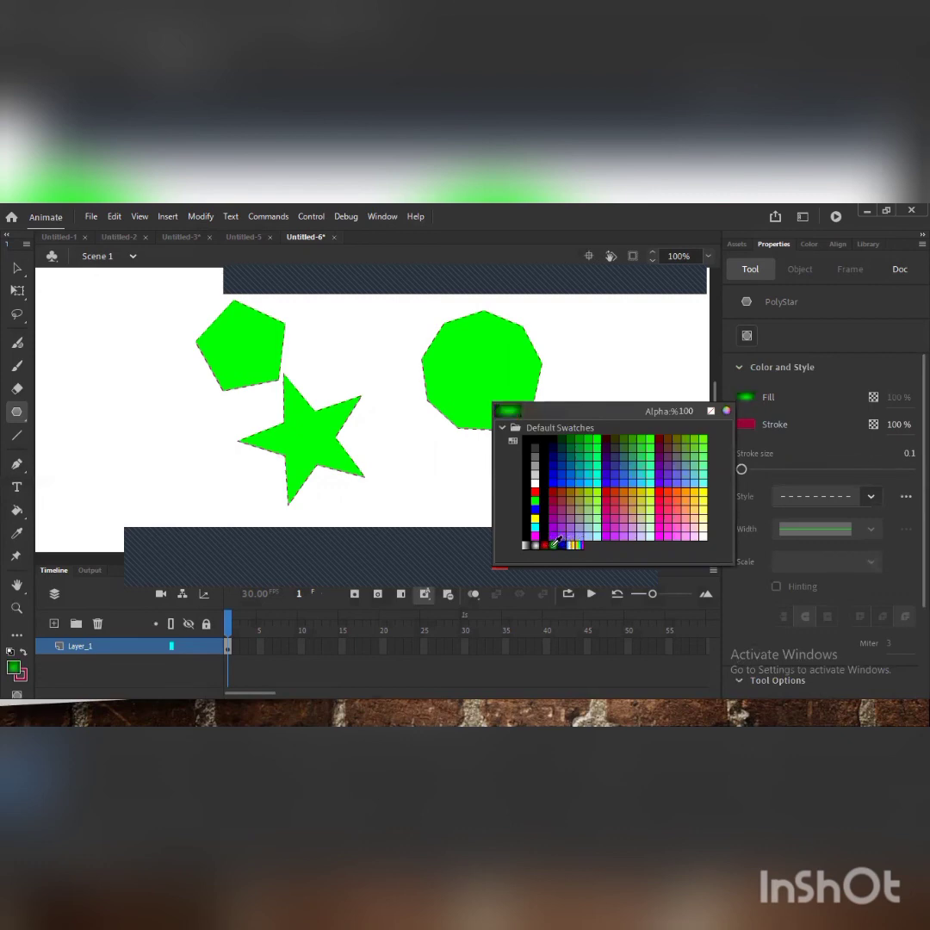
left_click(555, 543)
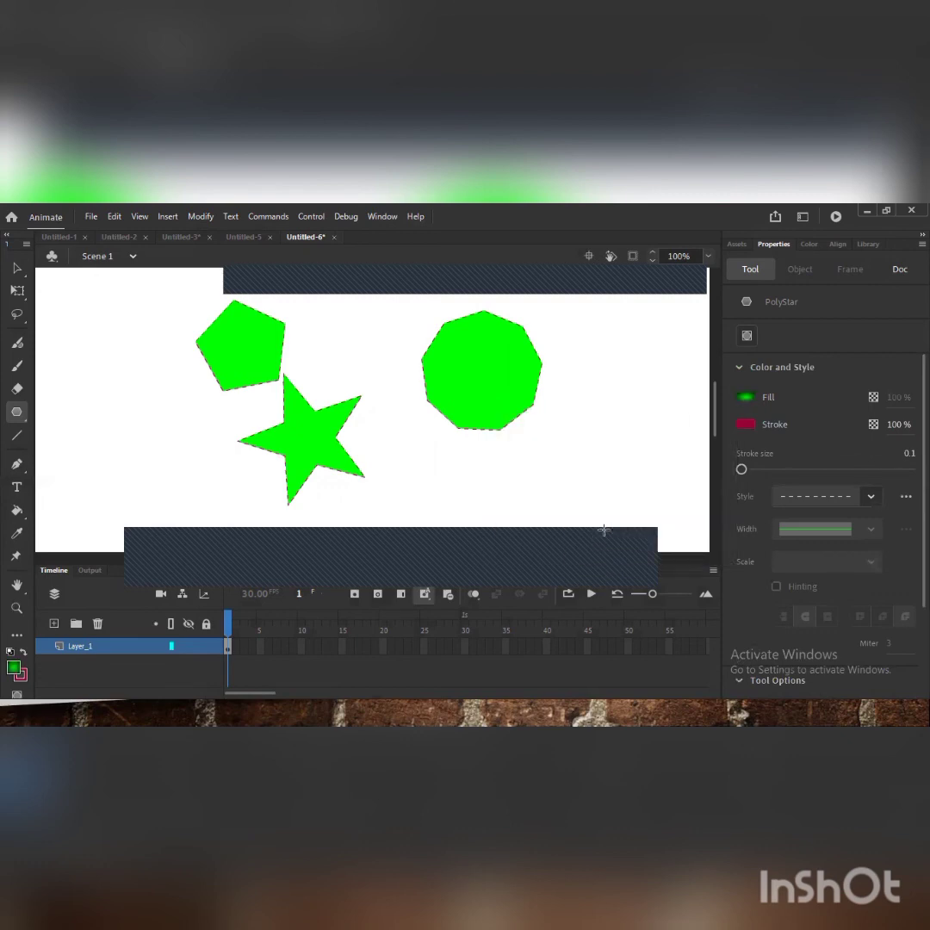
left_click(746, 398)
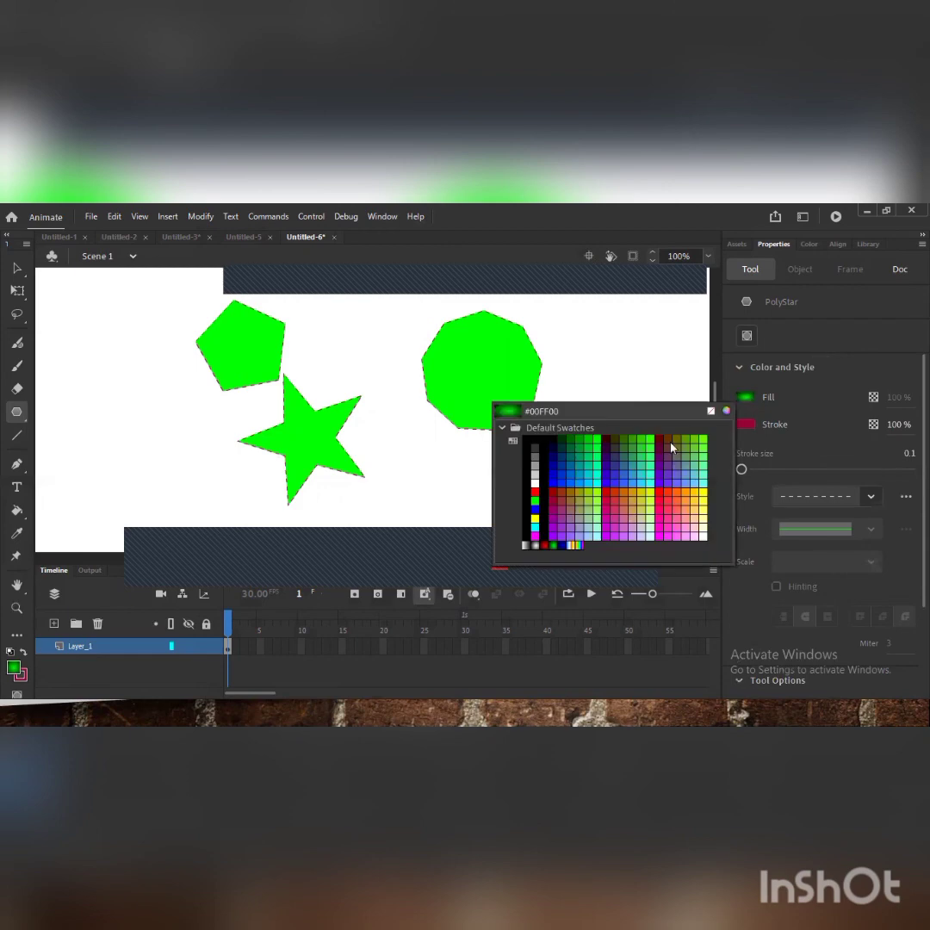
left_click(562, 545)
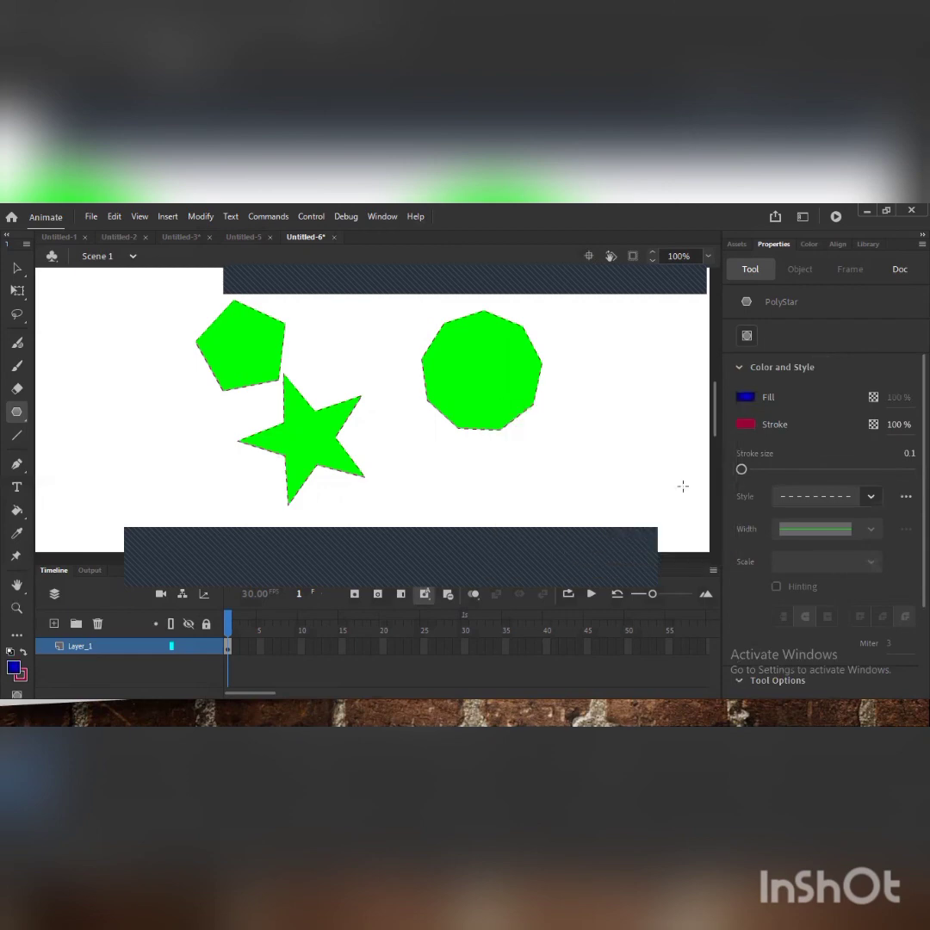
left_click(746, 424)
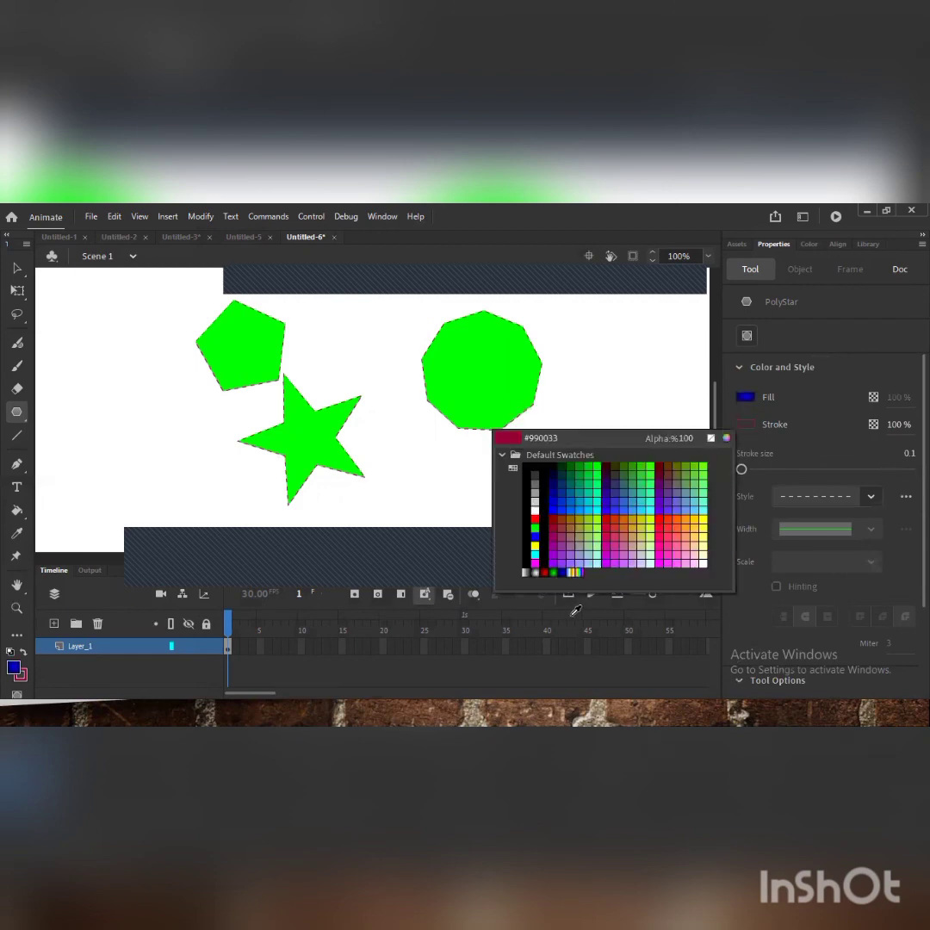
left_click(562, 572)
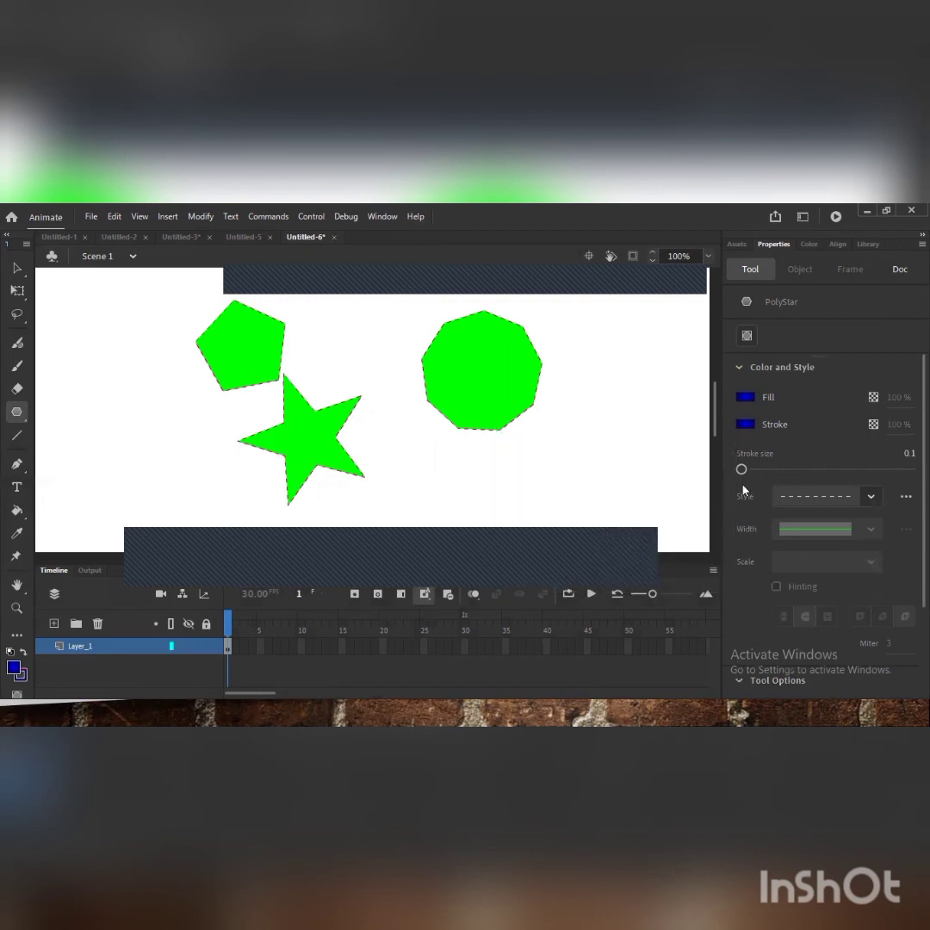
Set the stroke size to 11 and open the stroke style choices.
left_click_drag(742, 469, 750, 471)
left_click(869, 497)
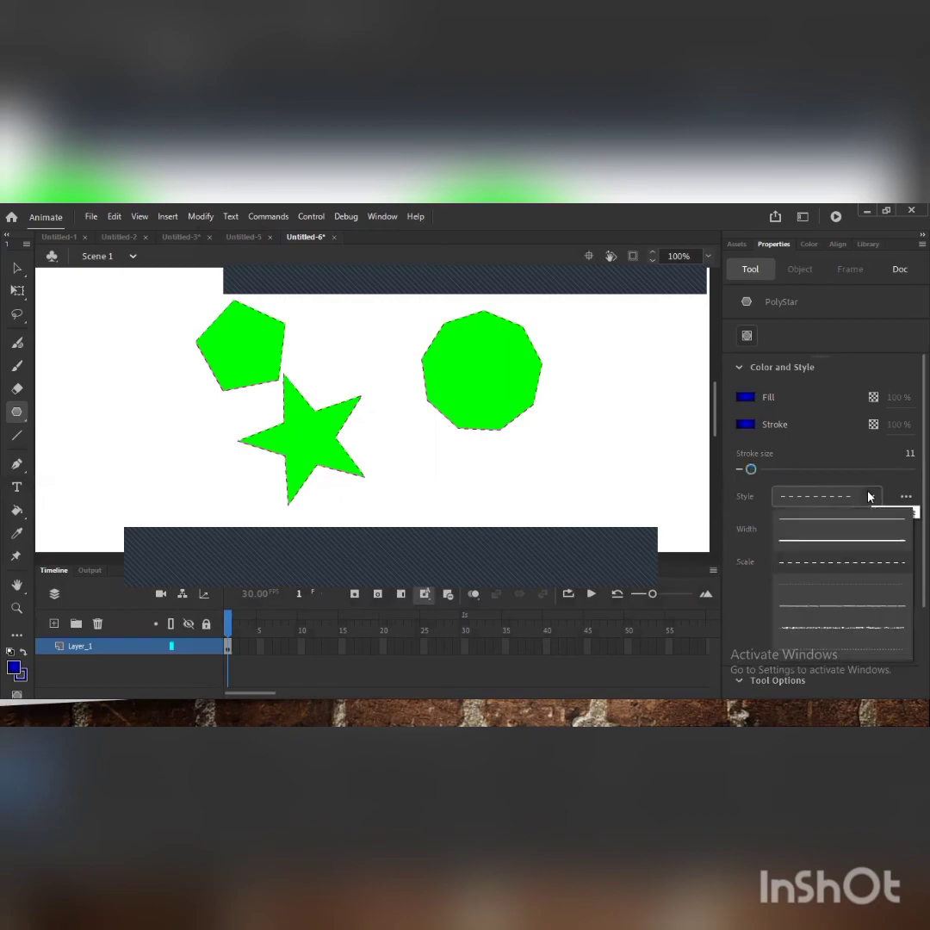